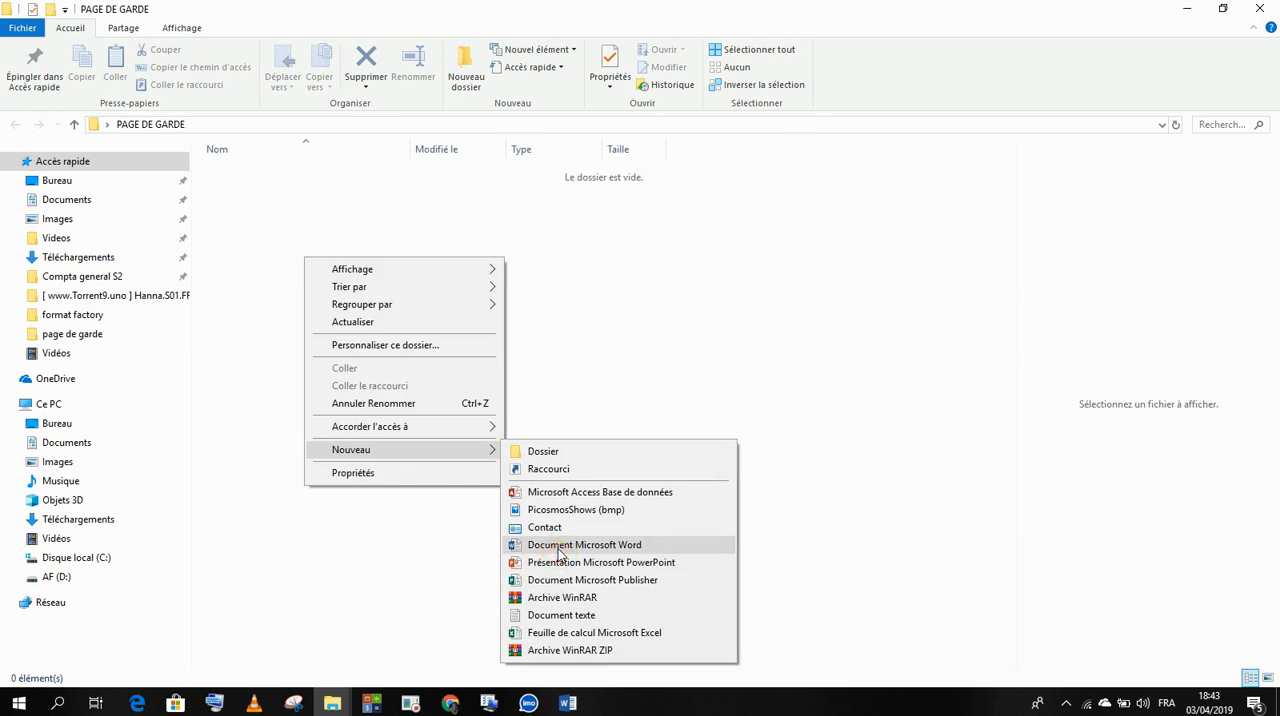
Step: Name the new Word document PAGE DE GARDE and open it
{"action": "type", "text": "PAGE DE GARDE"}
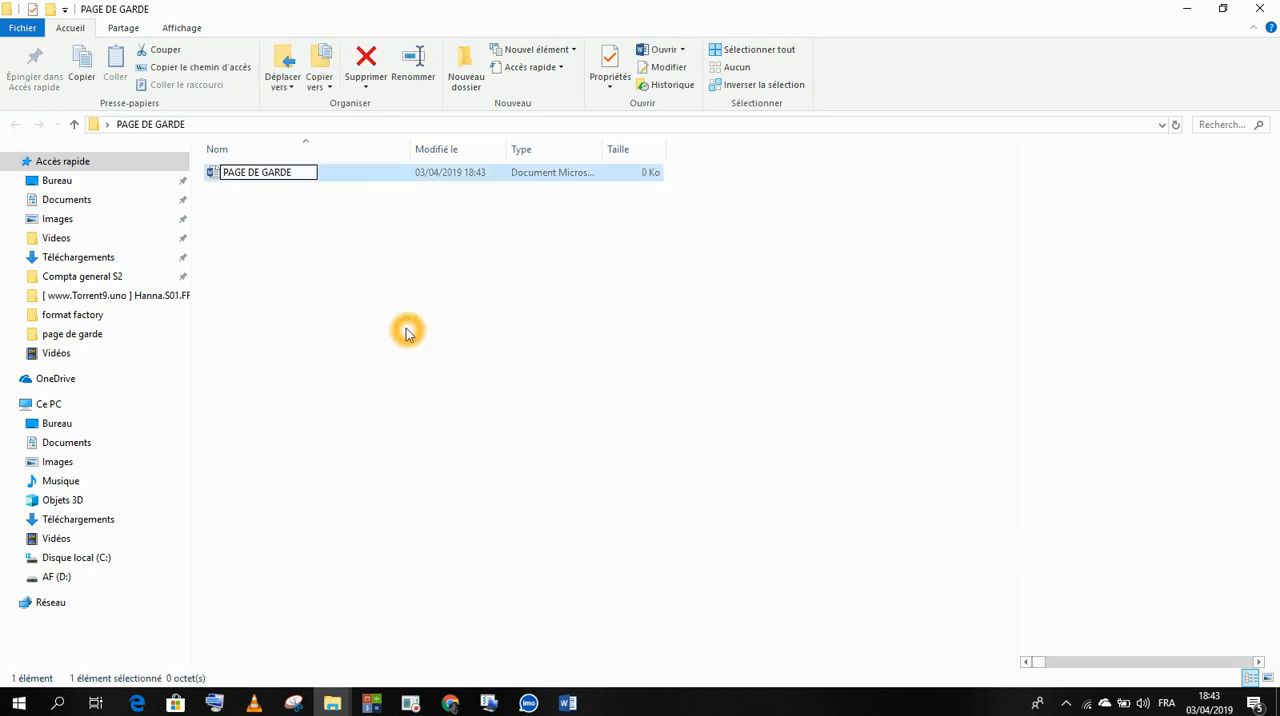
{"action": "key", "text": "Return"}
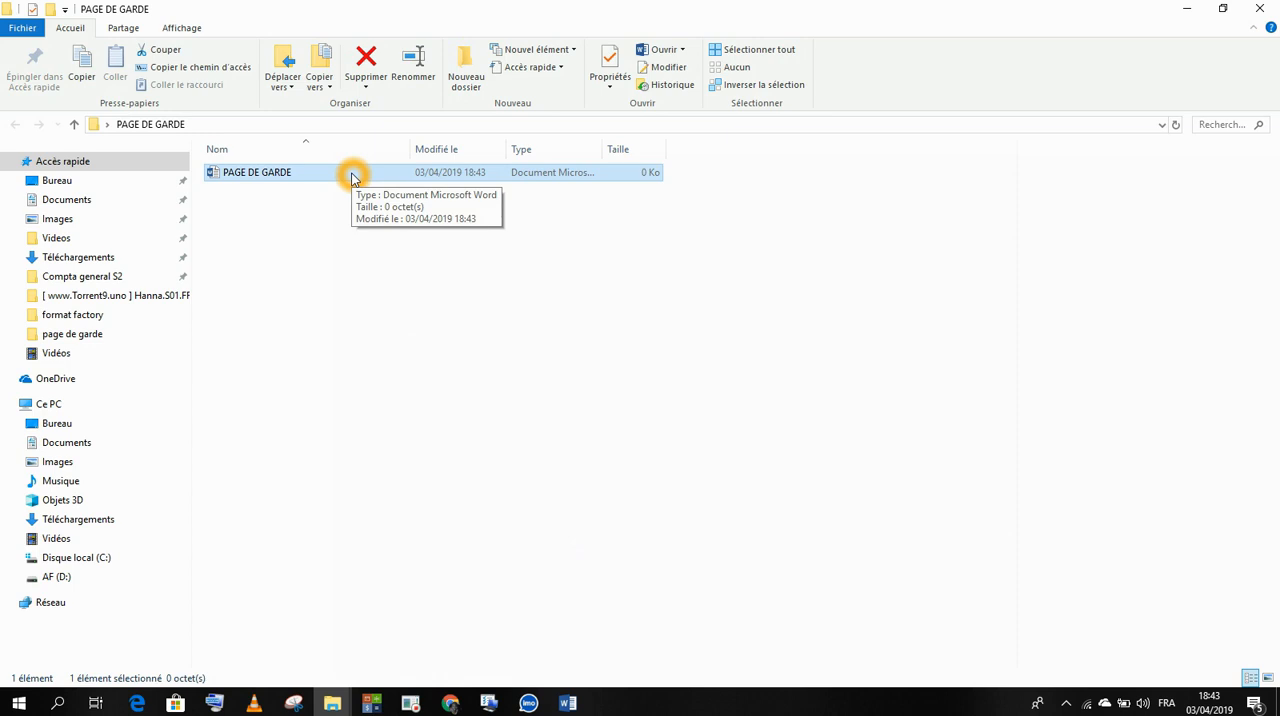
{"action": "right_click", "coordinate": [352, 178]}
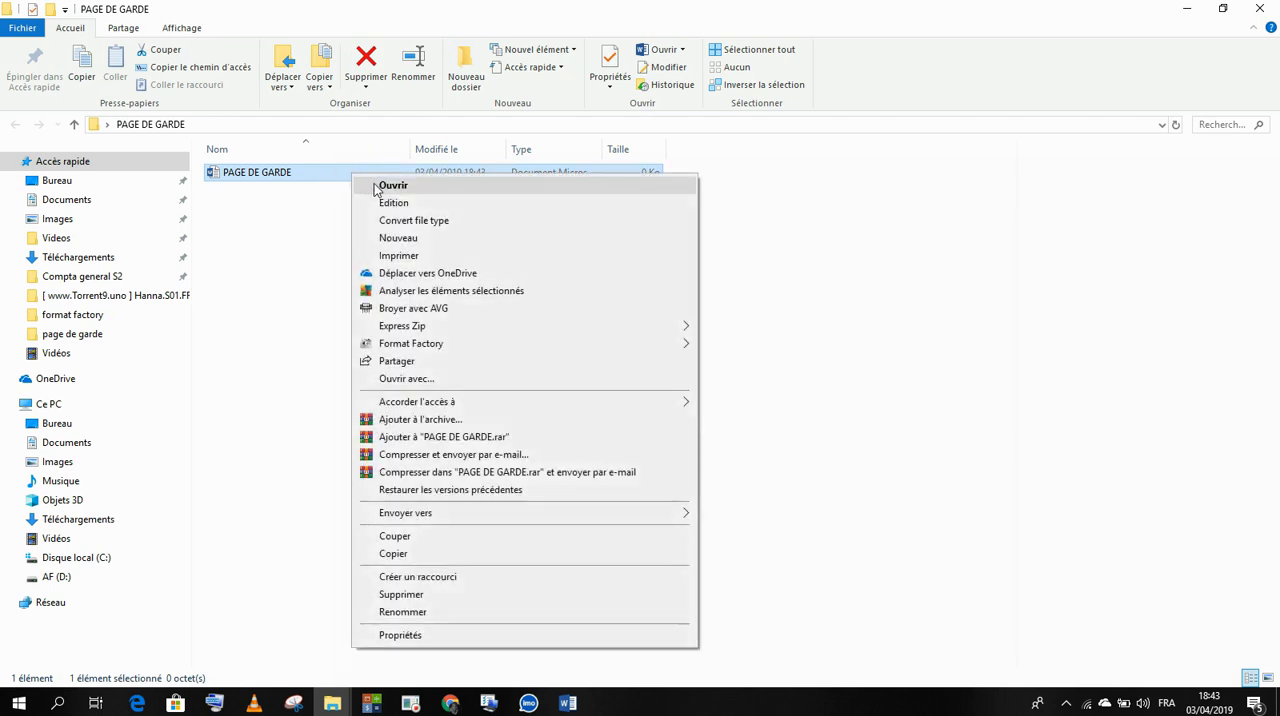
{"action": "left_click", "coordinate": [306, 209]}
{"action": "left_click", "coordinate": [323, 176]}
{"action": "left_click", "coordinate": [323, 172]}
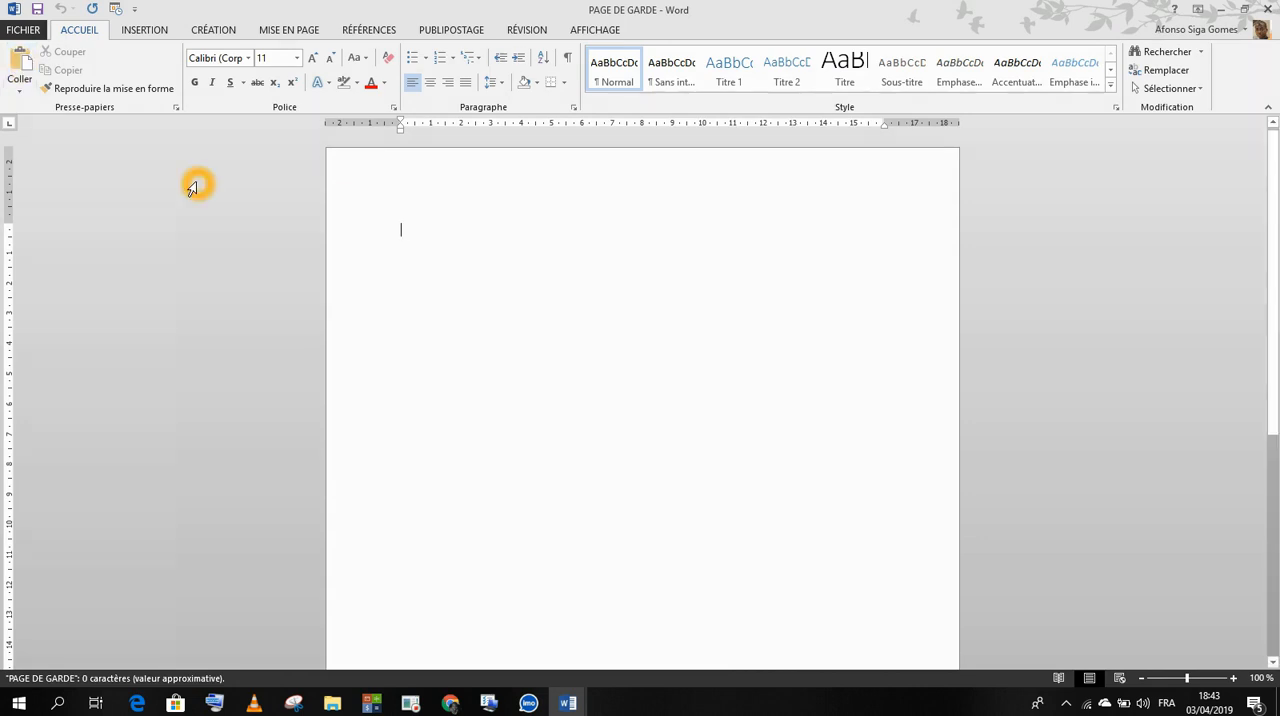
Step: Insert the built-in Whisp cover page into the blank document
{"action": "left_click", "coordinate": [148, 28]}
{"action": "left_click", "coordinate": [17, 62]}
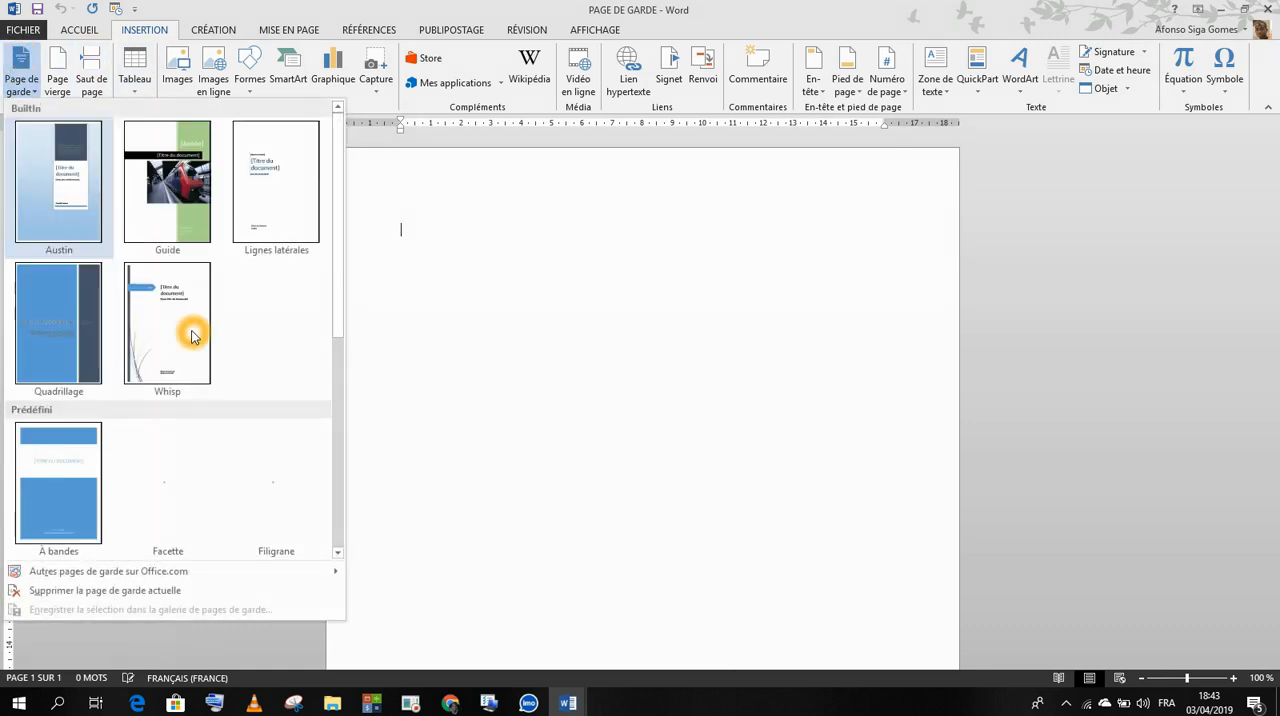
{"action": "left_click", "coordinate": [184, 336]}
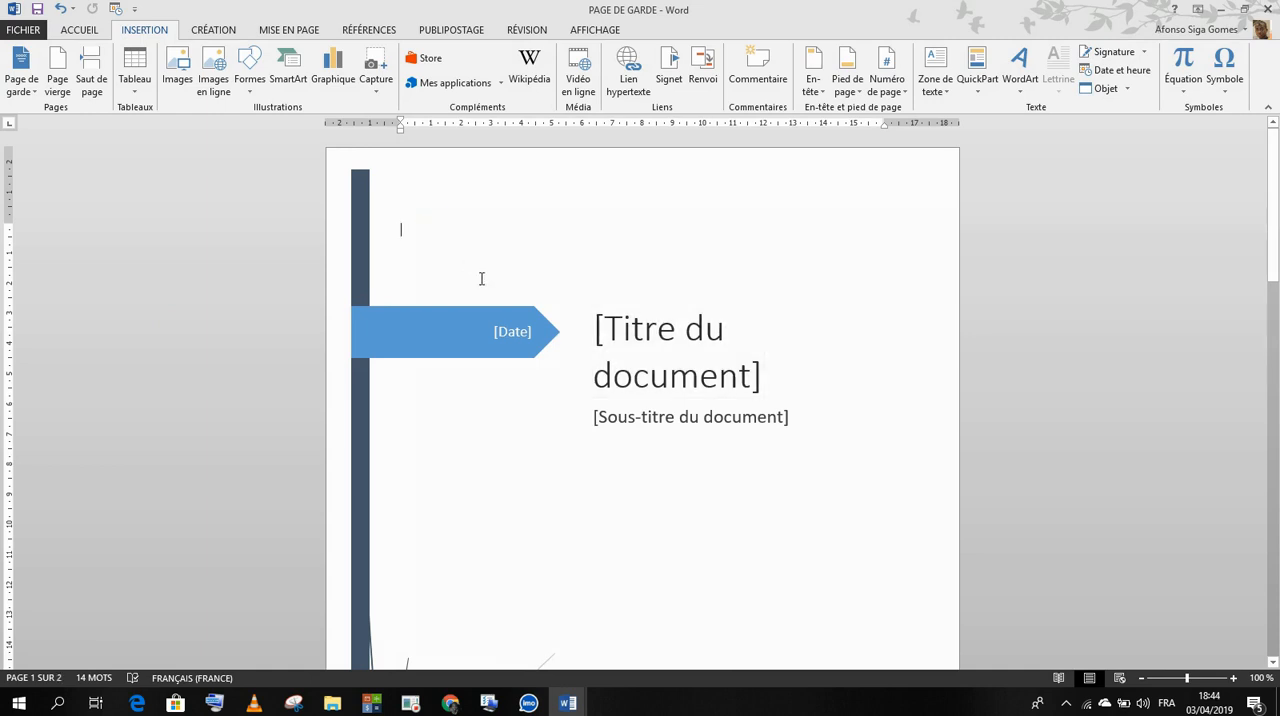
Step: Shift the sidebar artwork slightly toward the page's upper-left corner and lower the [Date] arrow along it by about 4 cm
{"action": "mouse_move", "coordinate": [458, 308]}
{"action": "left_mouse_down"}
{"action": "mouse_move", "coordinate": [458, 353]}
{"action": "mouse_move", "coordinate": [449, 266]}
{"action": "mouse_move", "coordinate": [447, 293]}
{"action": "left_mouse_up"}
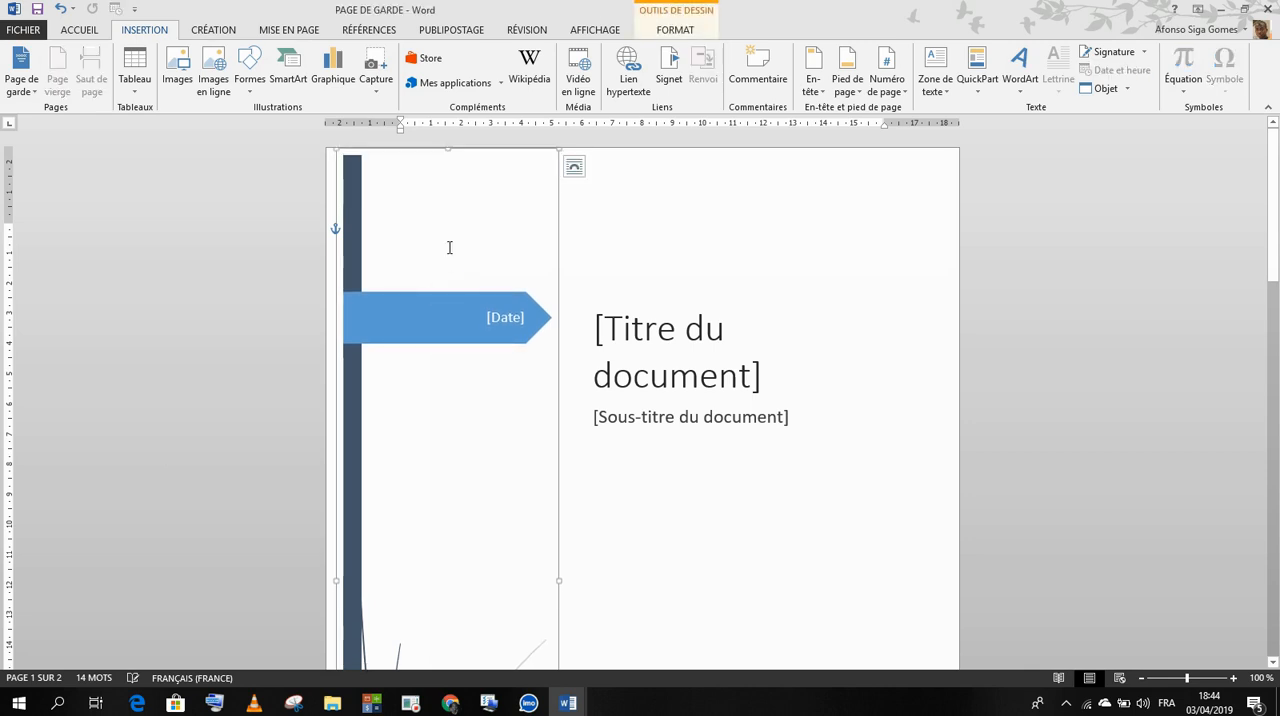
{"action": "left_click", "coordinate": [626, 283]}
{"action": "left_click_drag", "start_coordinate": [478, 295], "coordinate": [479, 390]}
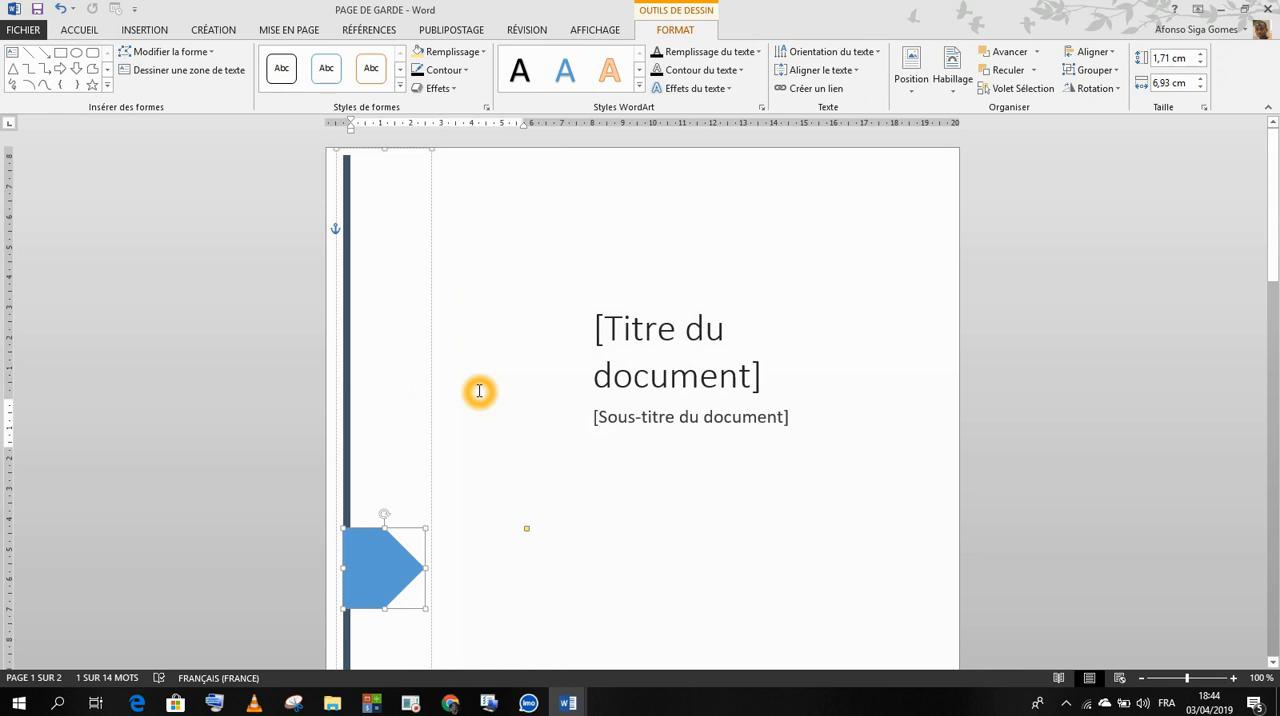
{"action": "key", "text": "ctrl+z"}
{"action": "left_click_drag", "start_coordinate": [481, 291], "coordinate": [481, 397]}
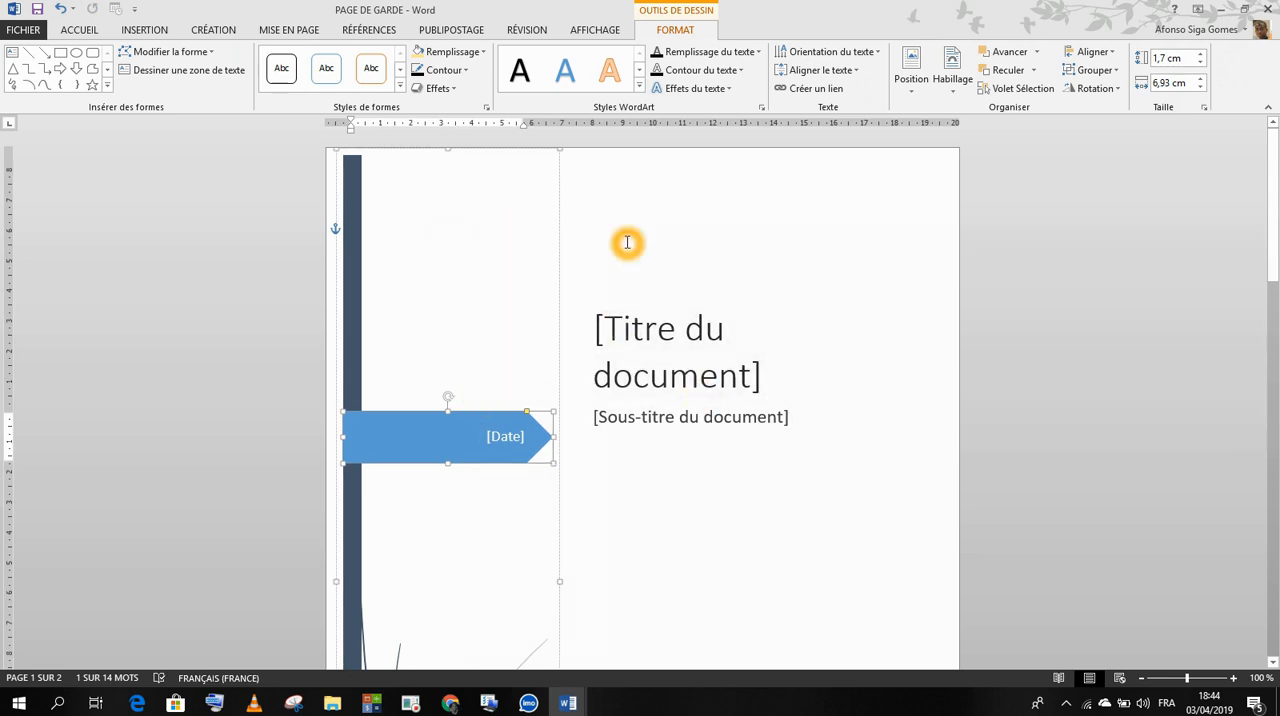
Step: Delete the text box holding the document title and subtitle placeholders from the cover page
{"action": "left_click", "coordinate": [461, 221]}
{"action": "left_click", "coordinate": [602, 267]}
{"action": "left_click", "coordinate": [589, 191]}
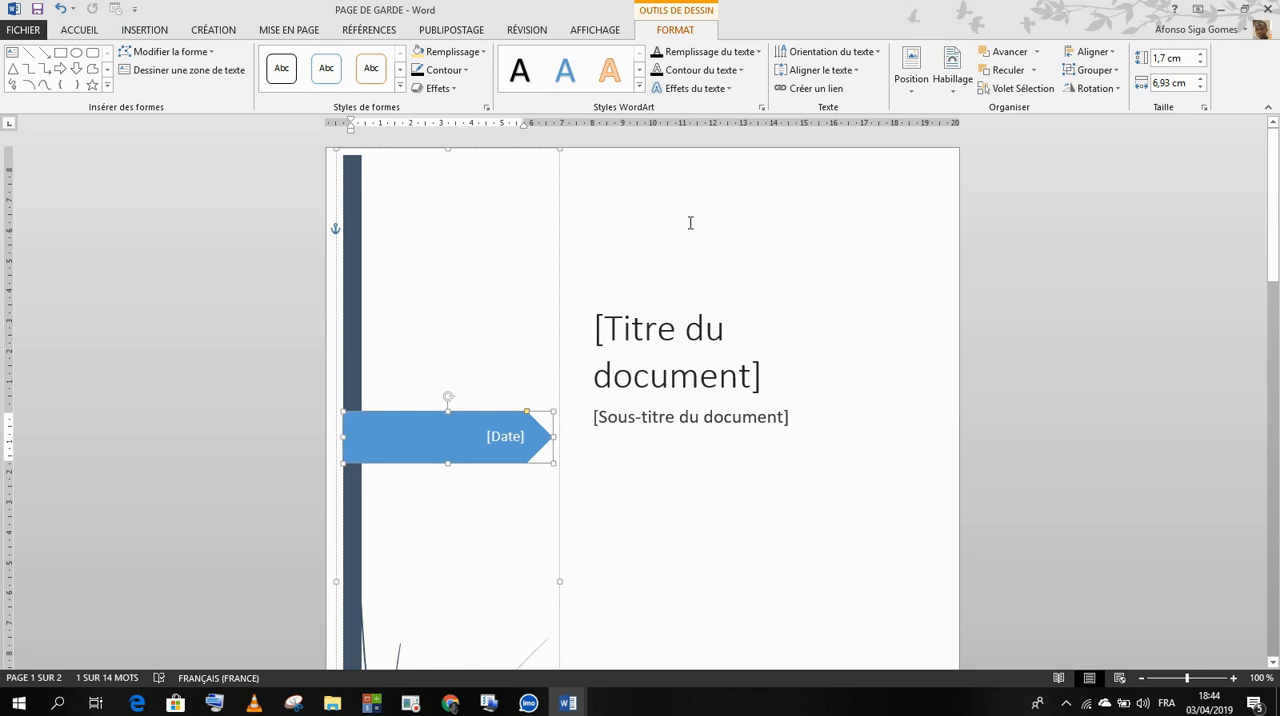
{"action": "left_click", "coordinate": [687, 275]}
{"action": "left_click", "coordinate": [652, 343]}
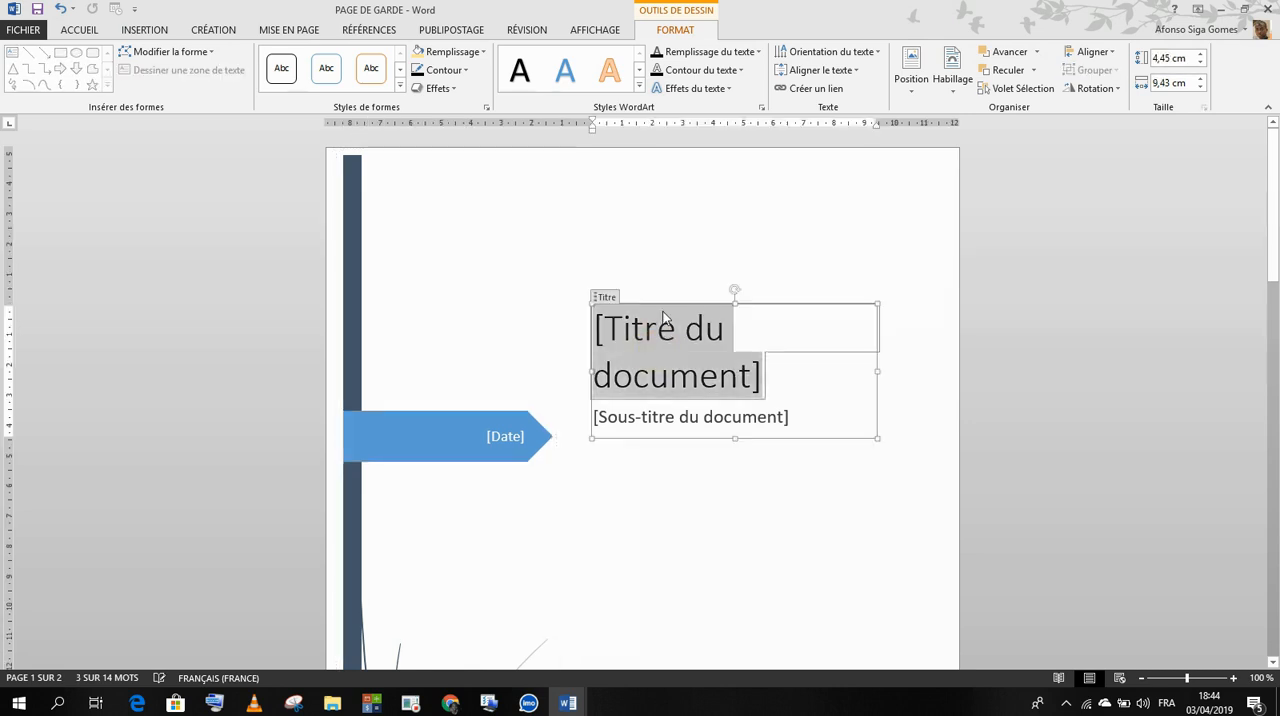
{"action": "left_click", "coordinate": [661, 303]}
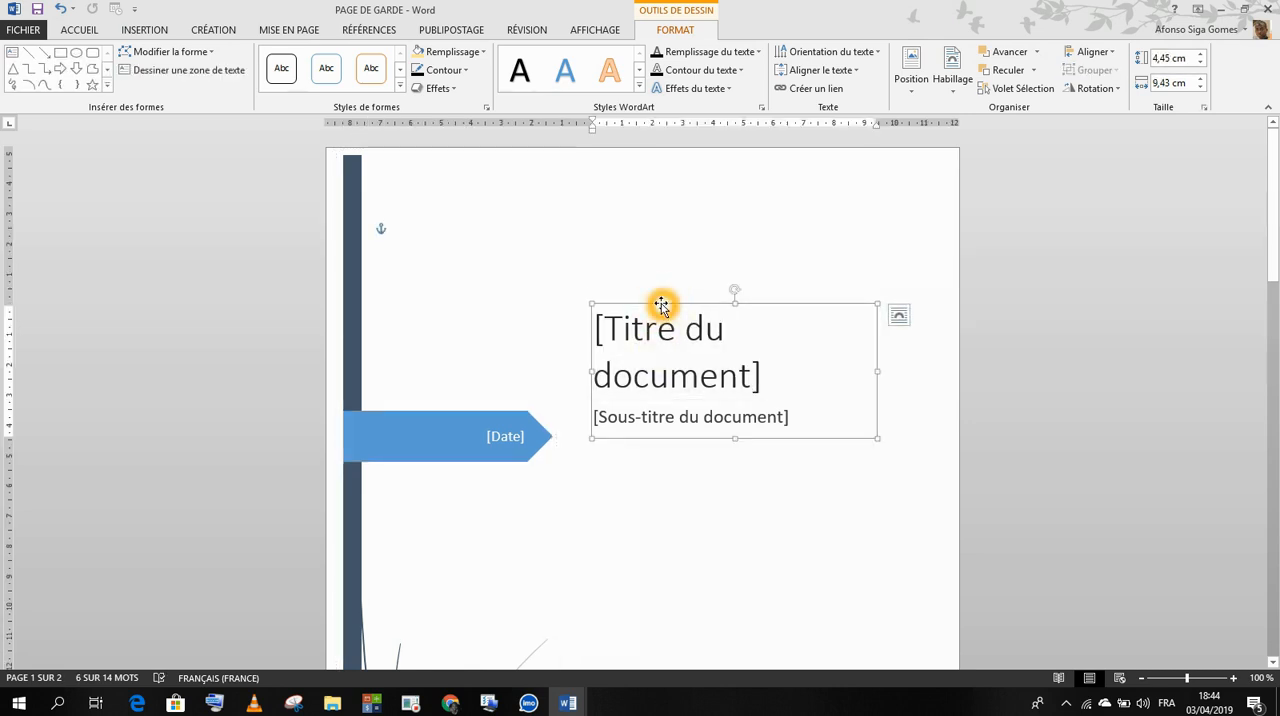
{"action": "left_click", "coordinate": [613, 503]}
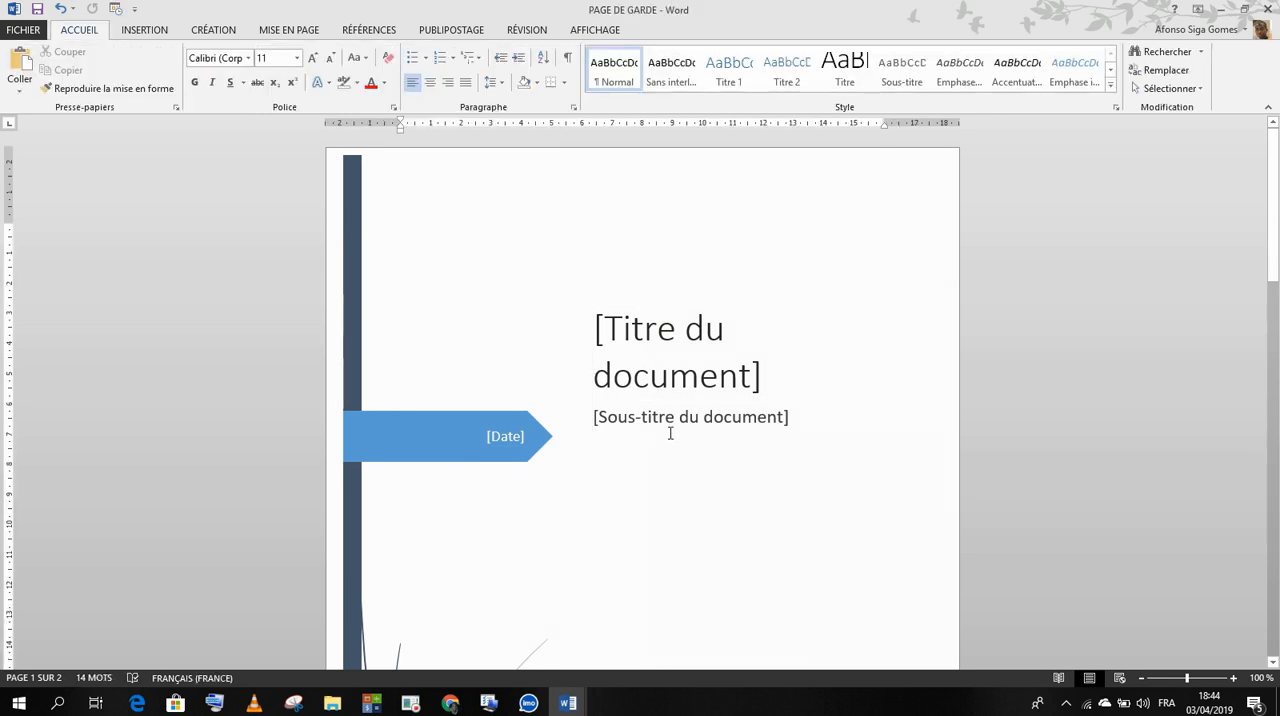
{"action": "left_click", "coordinate": [659, 309]}
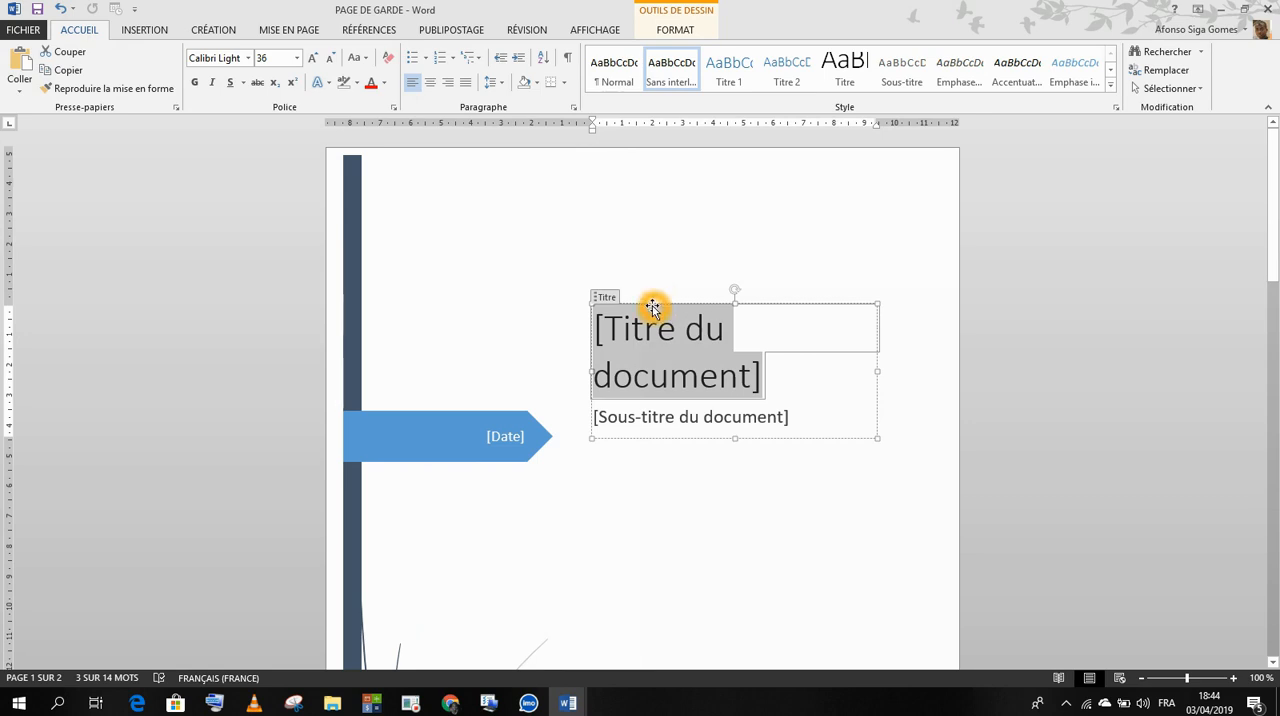
{"action": "right_click", "coordinate": [652, 307]}
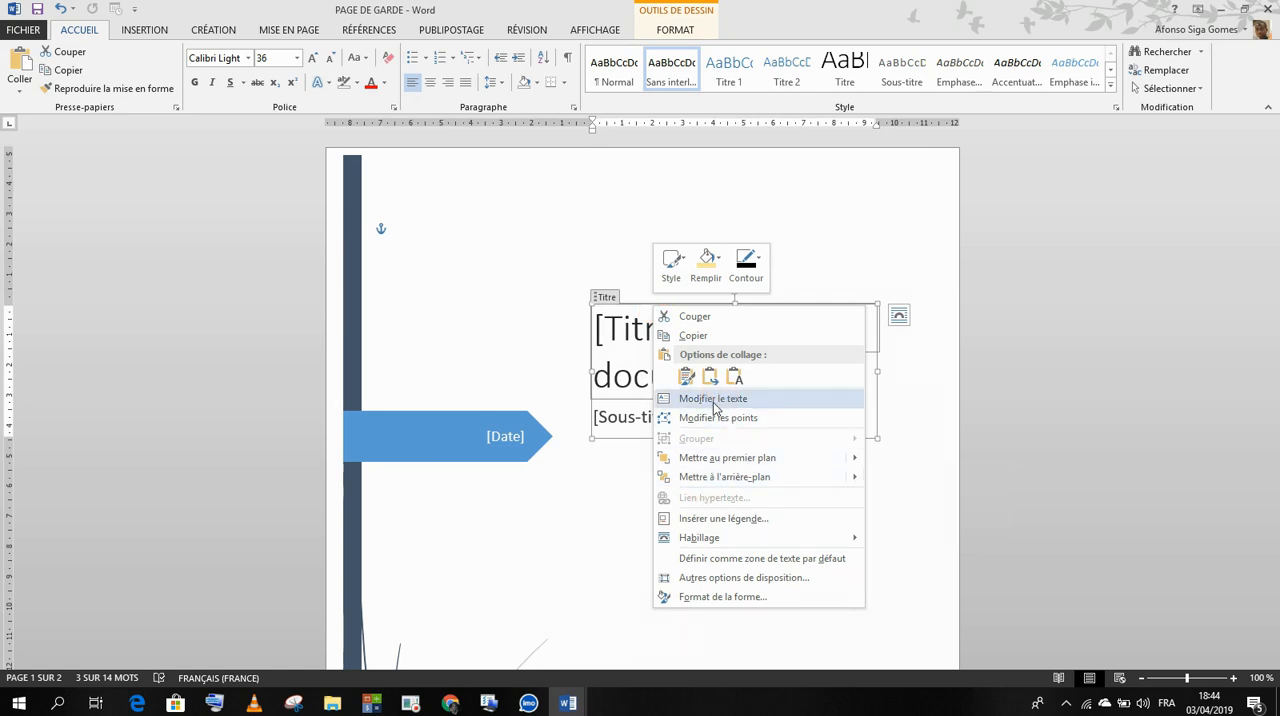
{"action": "left_click", "coordinate": [632, 340]}
{"action": "left_click", "coordinate": [638, 305]}
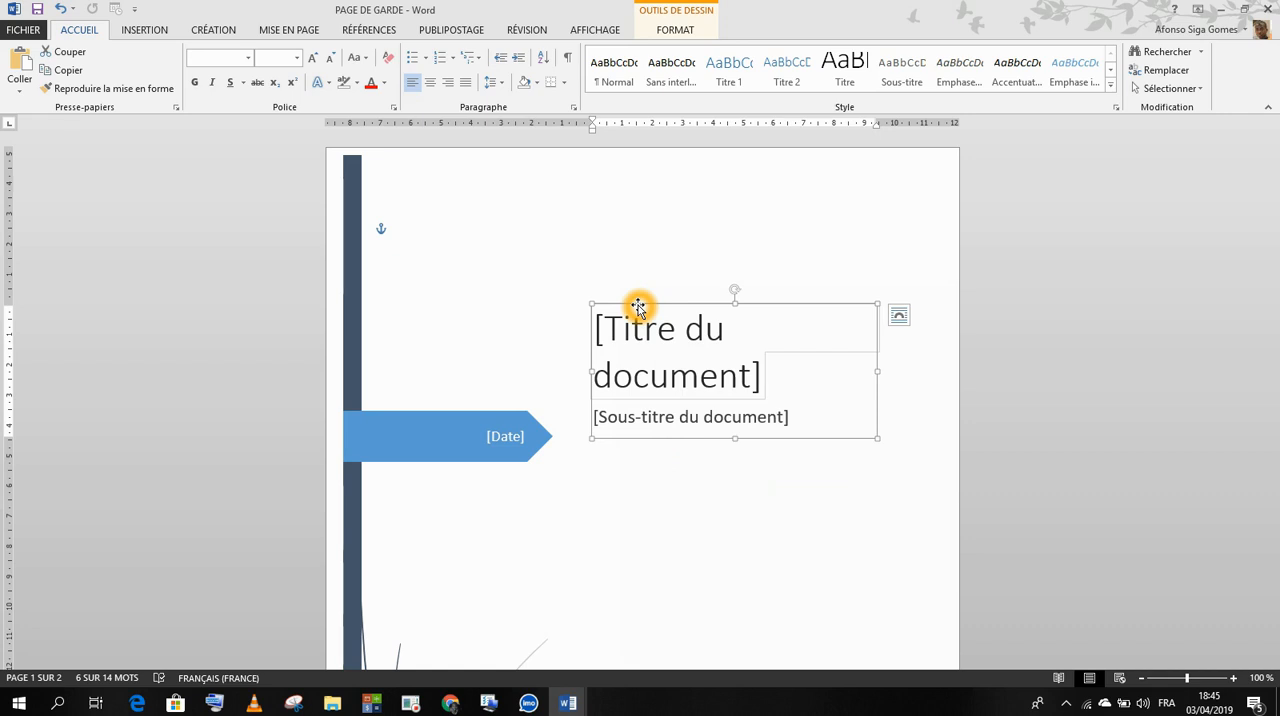
{"action": "key", "text": "Delete"}
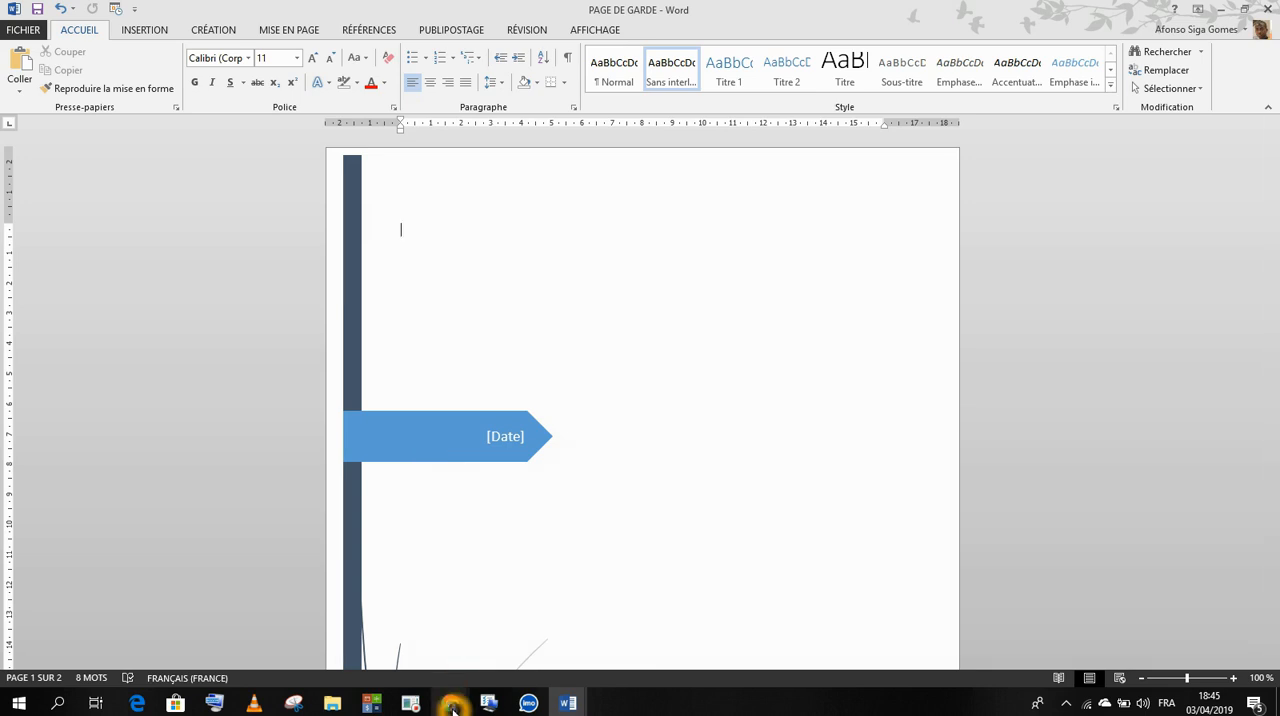
{"action": "mouse_move", "coordinate": [453, 708]}
{"action": "left_click", "coordinate": [551, 596]}
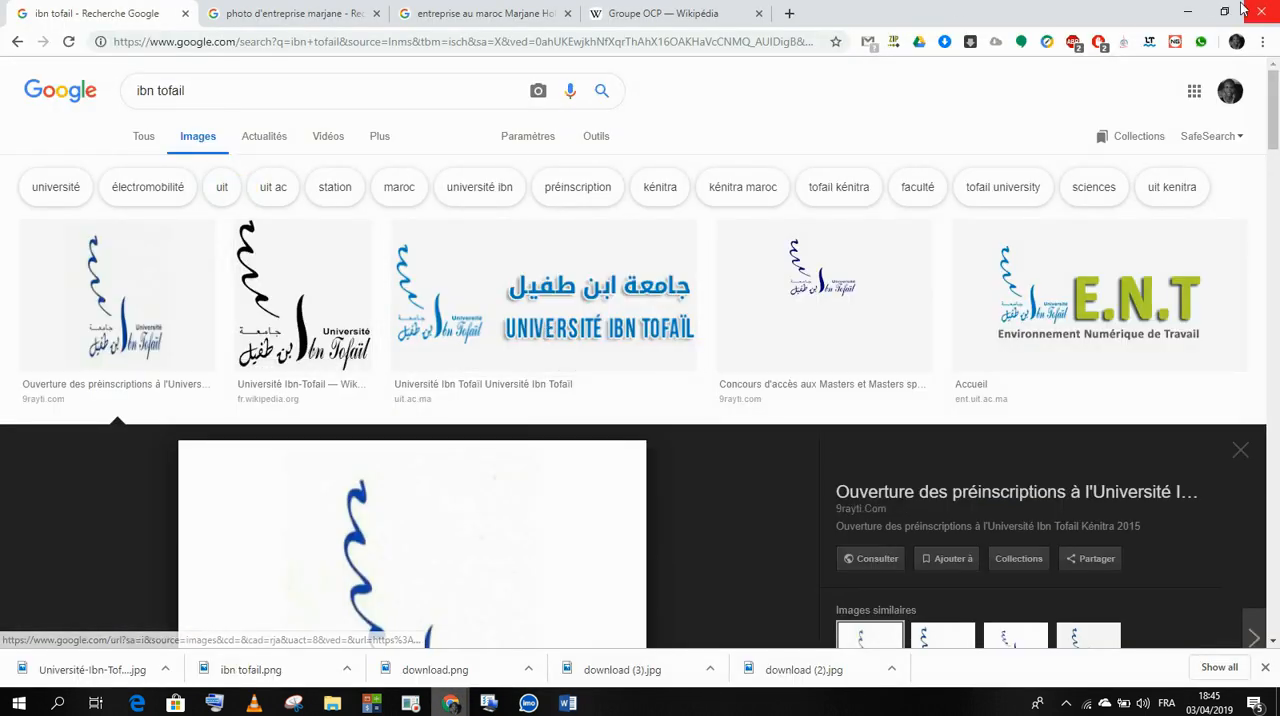
{"action": "left_click", "coordinate": [1187, 12]}
{"action": "left_click", "coordinate": [535, 618]}
{"action": "left_click", "coordinate": [537, 653]}
{"action": "left_click", "coordinate": [562, 644]}
{"action": "left_click", "coordinate": [486, 549]}
{"action": "mouse_move", "coordinate": [338, 706]}
{"action": "left_click", "coordinate": [394, 602]}
{"action": "left_click", "coordinate": [266, 616]}
{"action": "left_click", "coordinate": [358, 257]}
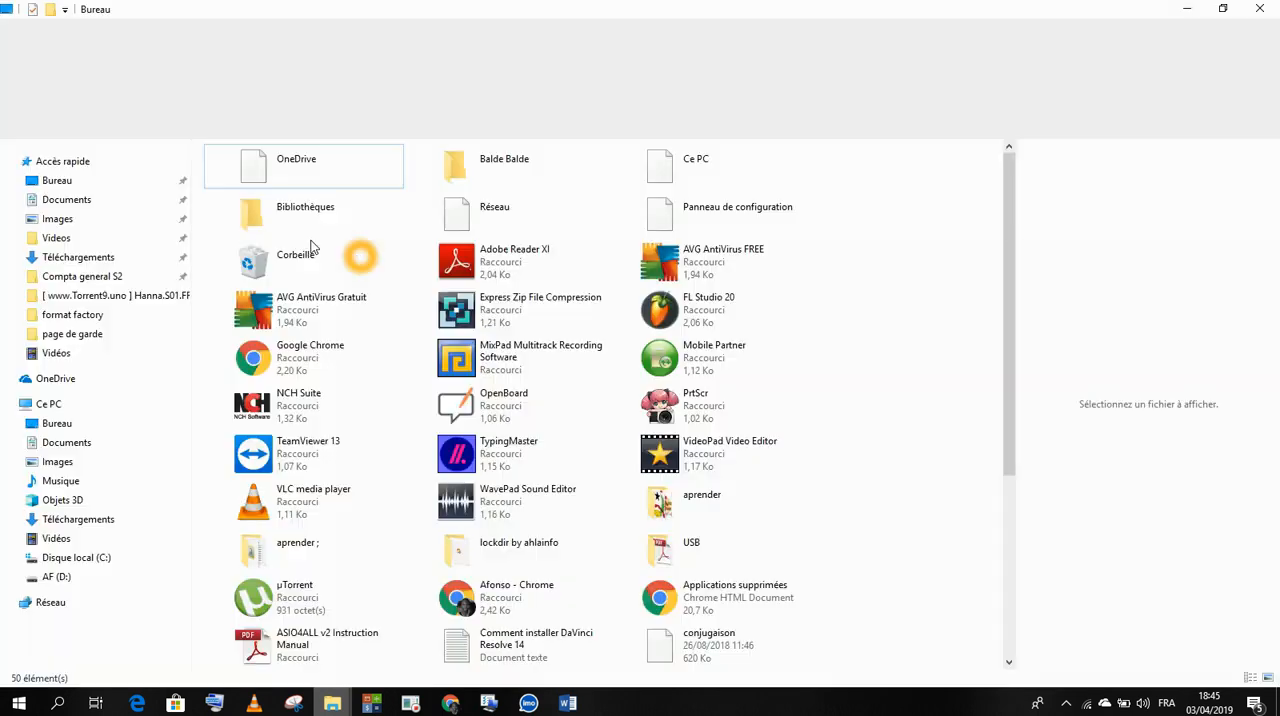
{"action": "left_click", "coordinate": [1259, 9]}
{"action": "left_click", "coordinate": [508, 531]}
Step: Switch to File Explorer and open the page de garde folder inside Images
{"action": "left_click", "coordinate": [332, 703]}
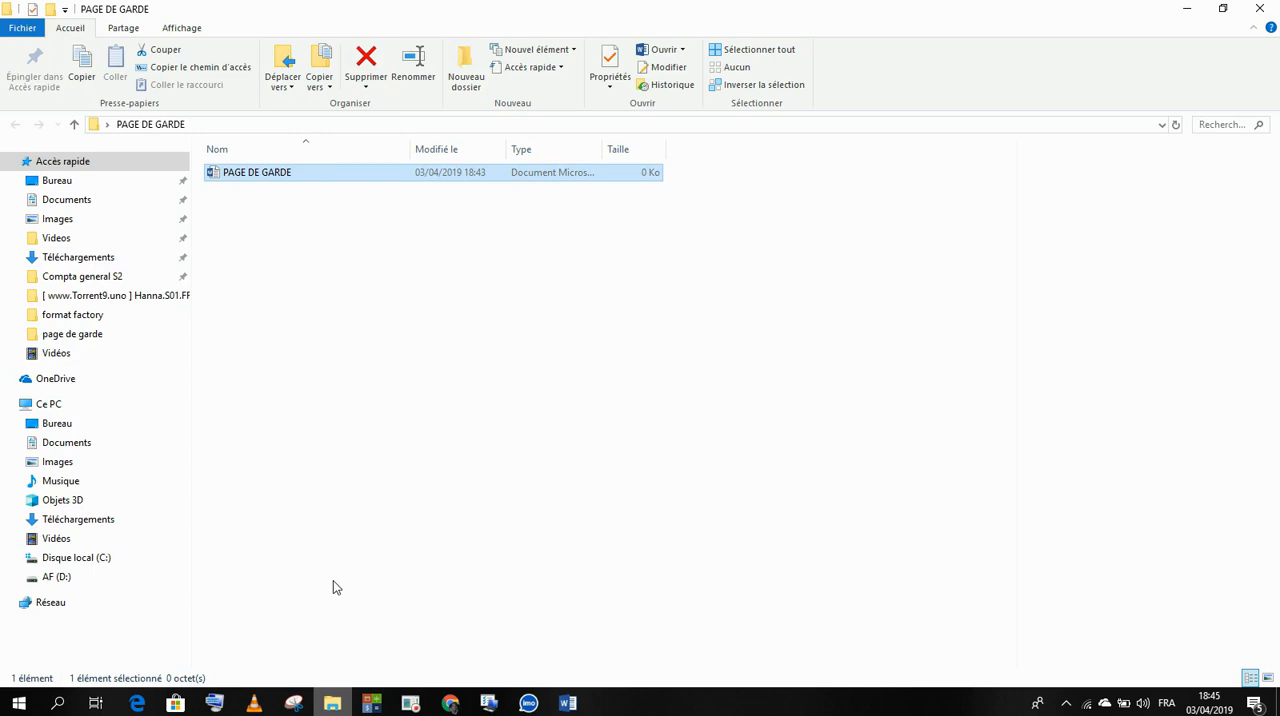
{"action": "left_click", "coordinate": [62, 446]}
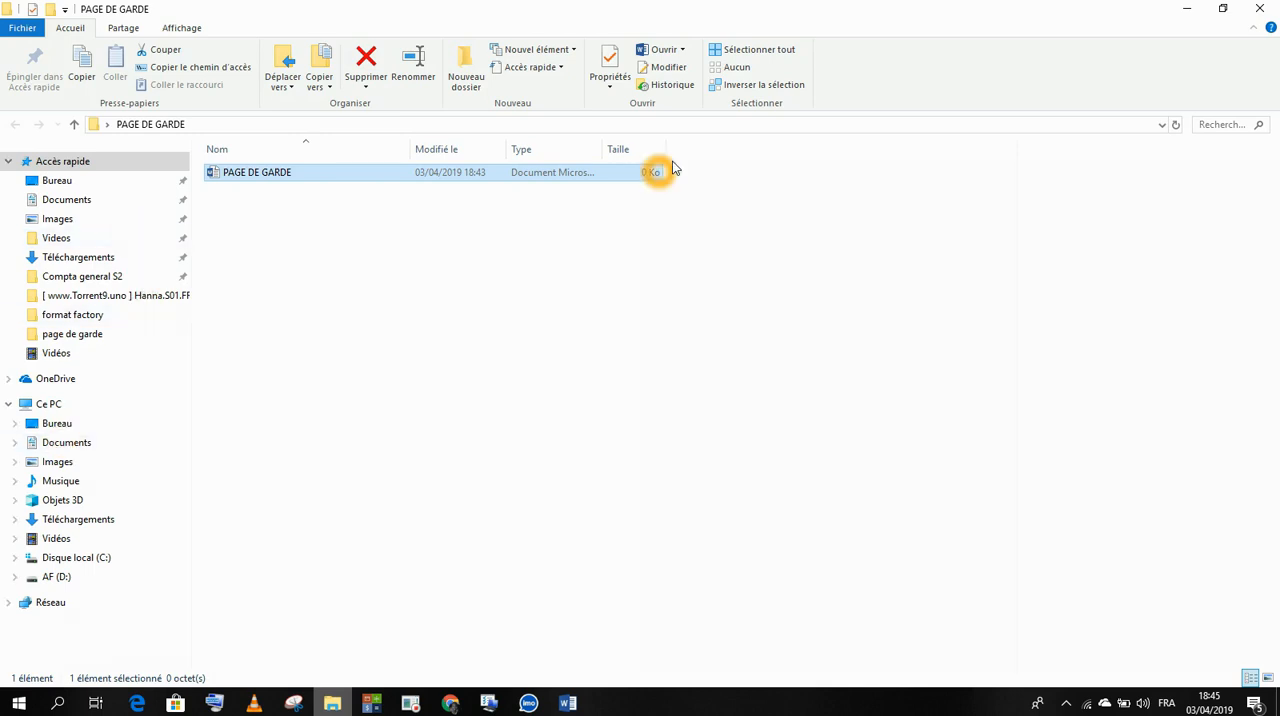
{"action": "left_click", "coordinate": [1224, 9]}
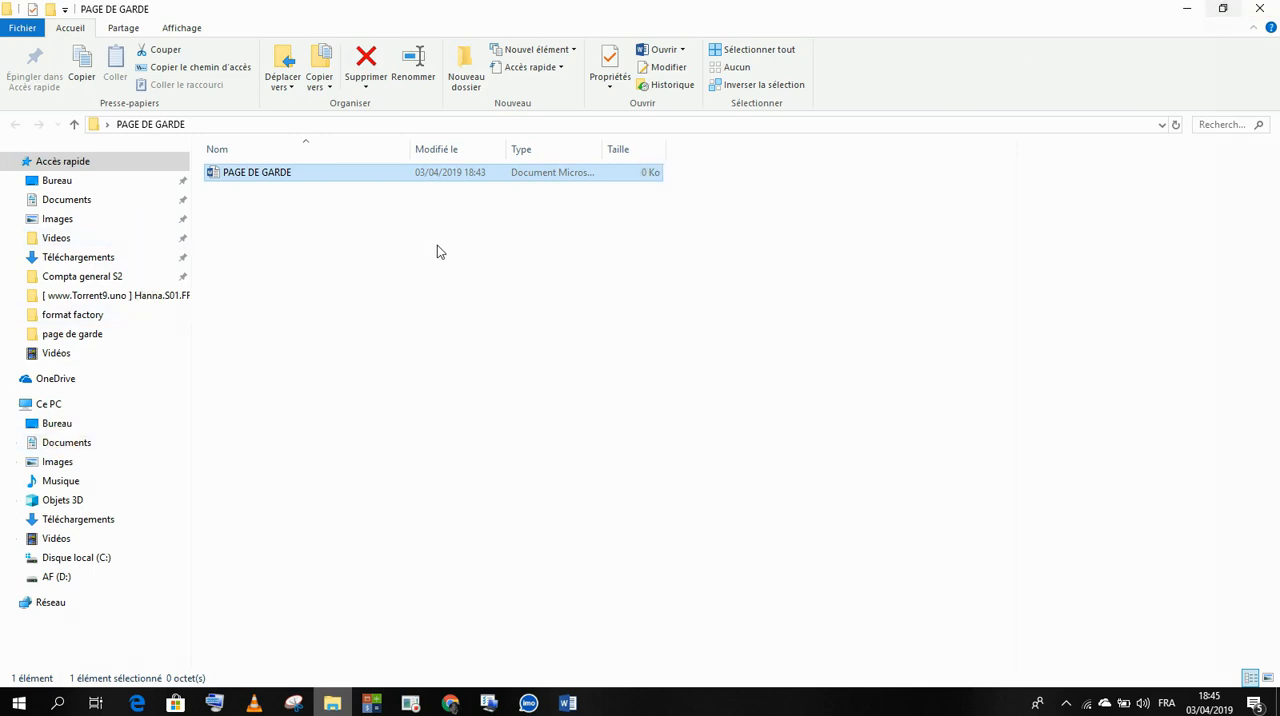
{"action": "left_click", "coordinate": [46, 464]}
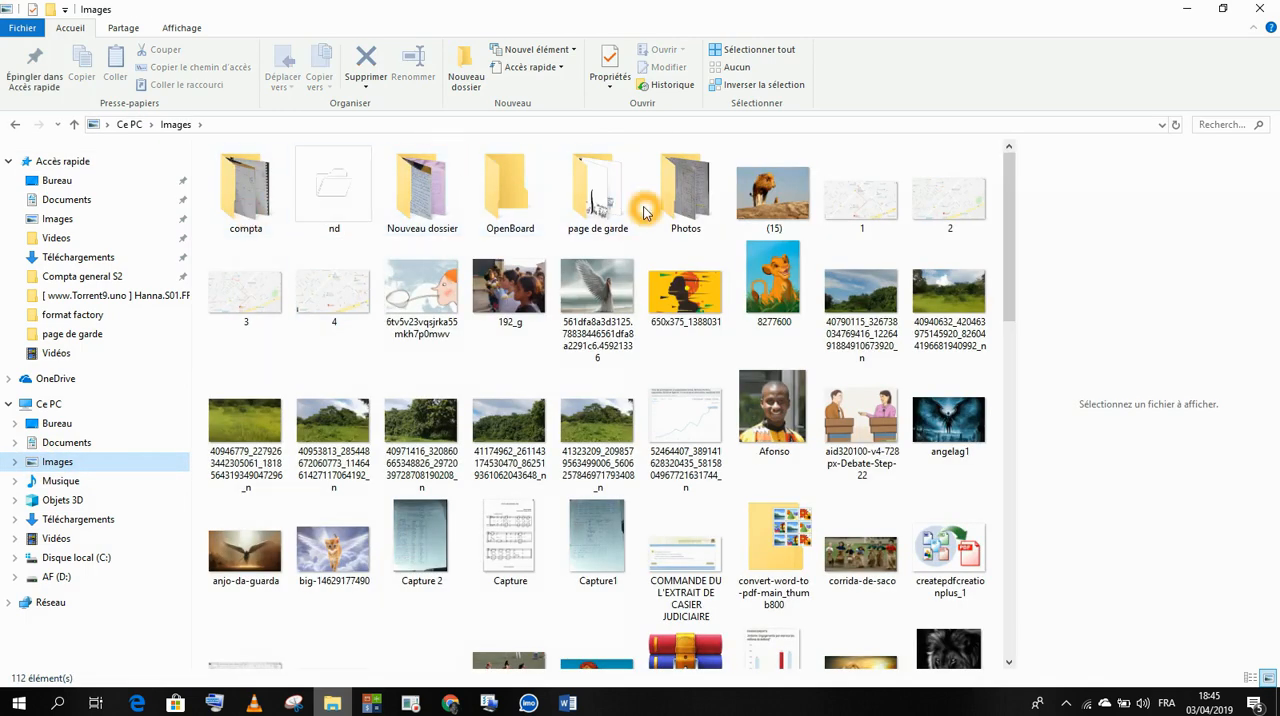
{"action": "double_click", "coordinate": [597, 193]}
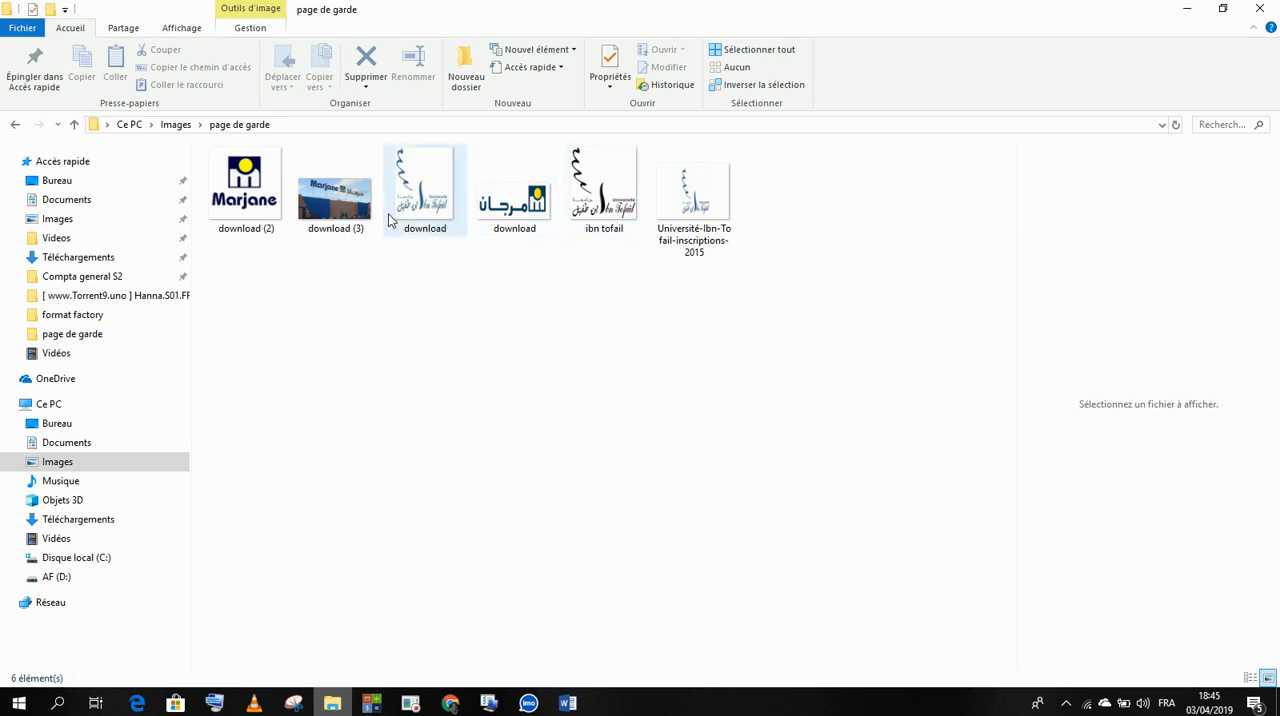
Step: Try to bring the blue Université Ibn Tofaïl logo from the folder into the document and reposition it, then delete the image
{"action": "left_click_drag", "start_coordinate": [419, 180], "coordinate": [409, 263]}
{"action": "left_click", "coordinate": [484, 339]}
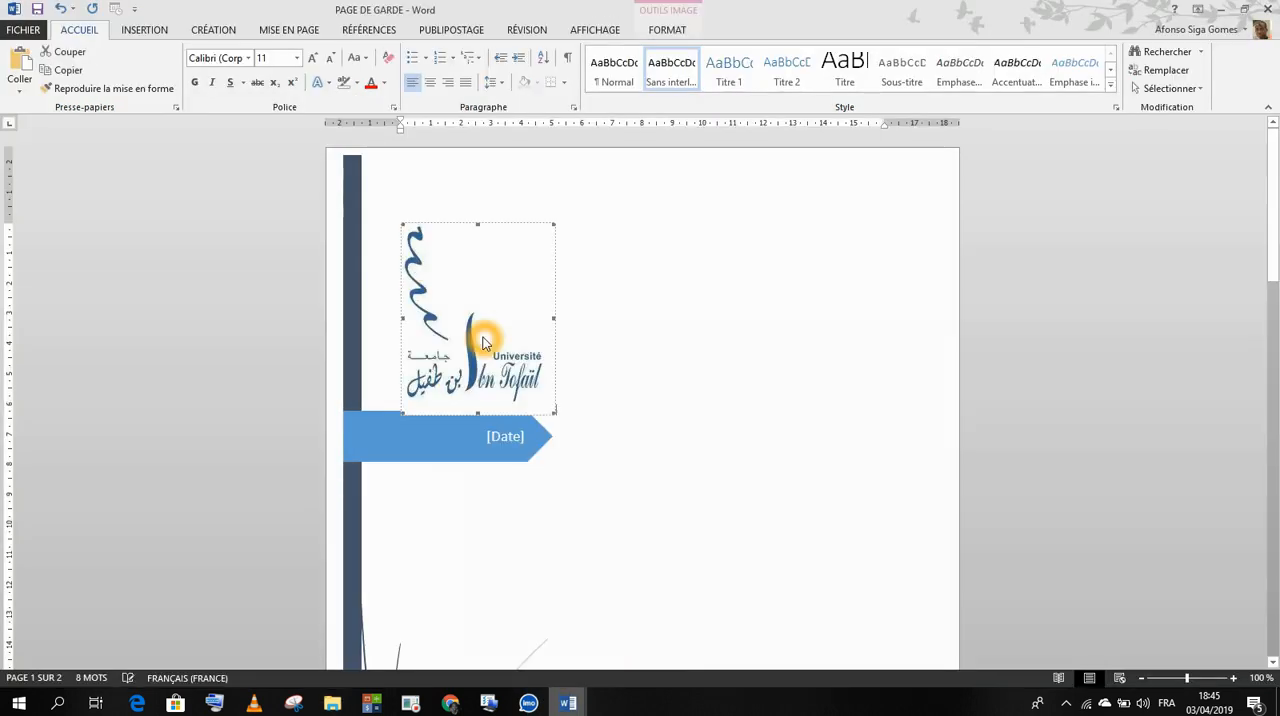
{"action": "left_click_drag", "start_coordinate": [484, 331], "coordinate": [474, 314]}
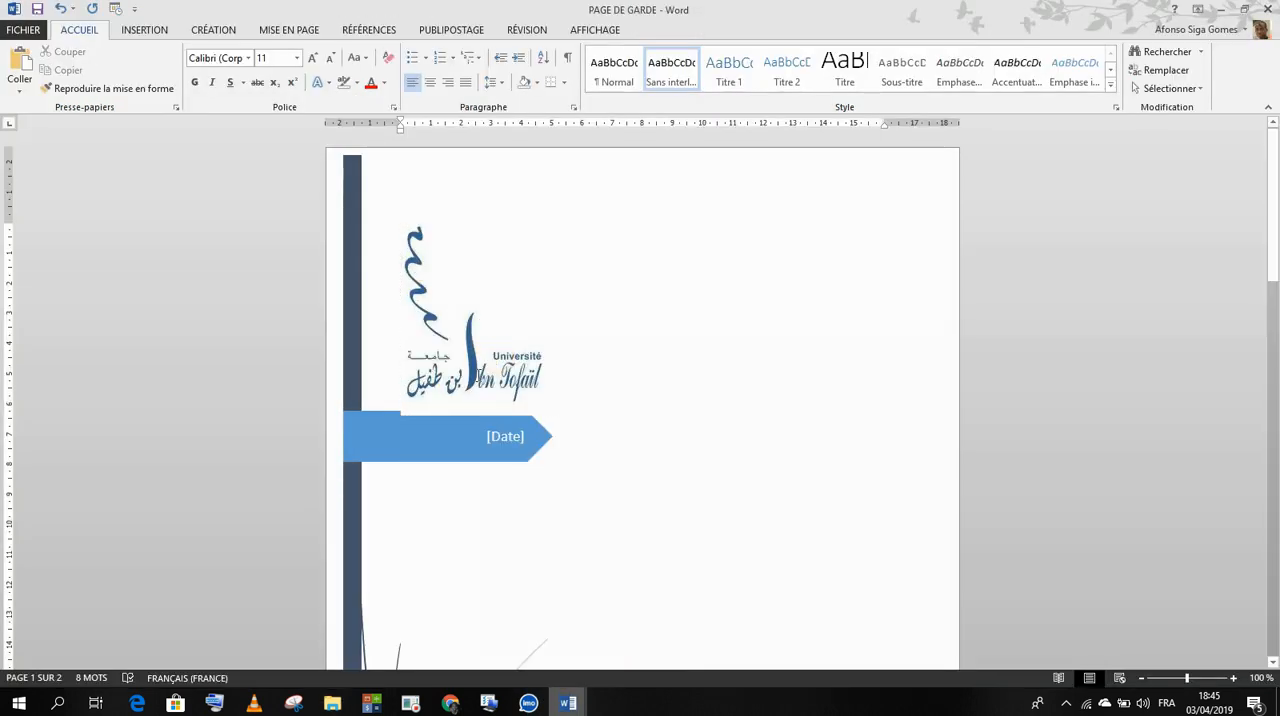
{"action": "left_click", "coordinate": [492, 329]}
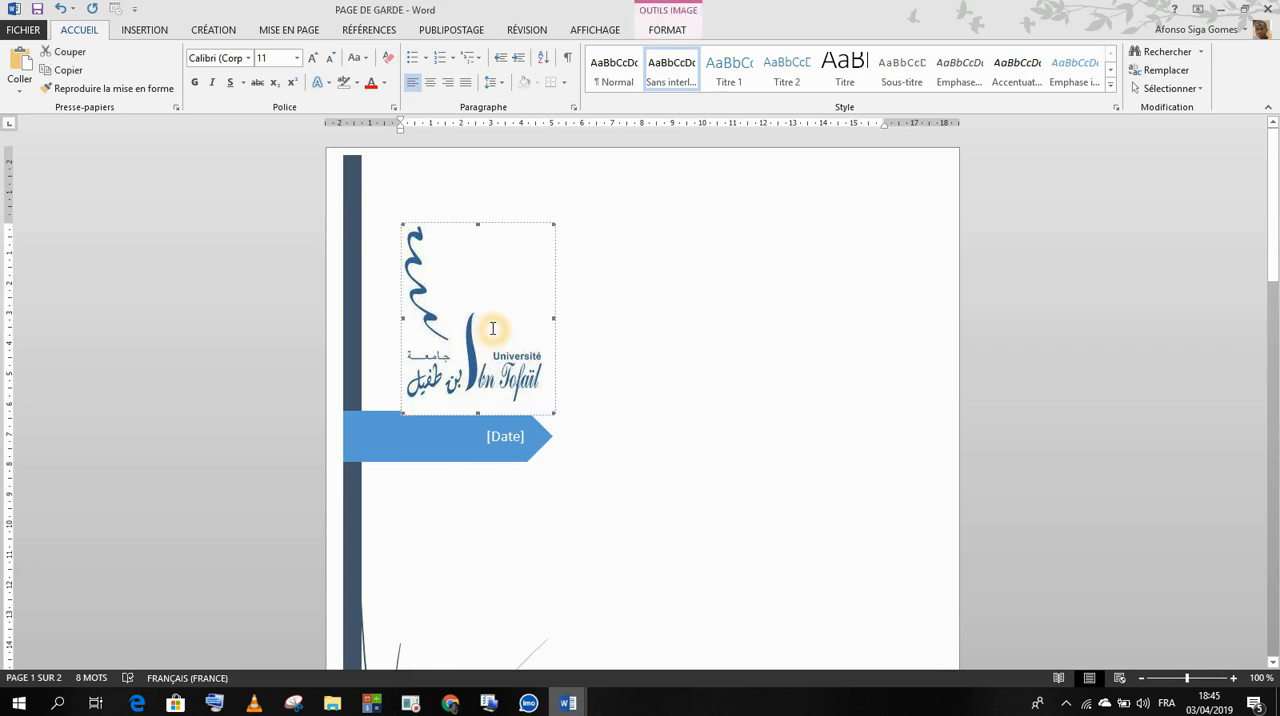
{"action": "key", "text": "Delete"}
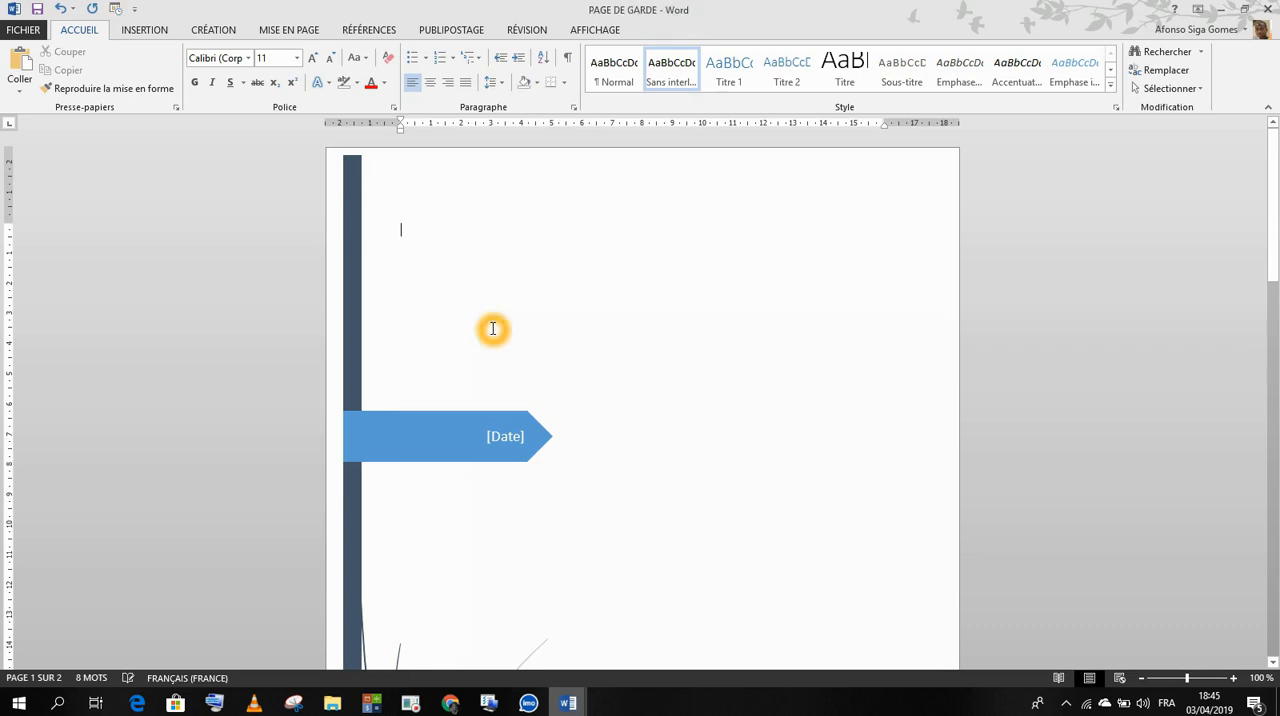
Step: Insert the blue Université Ibn Tofaïl logo image into the cover page and set its text wrapping to Devant le texte
{"action": "left_click", "coordinate": [143, 30]}
{"action": "left_click", "coordinate": [172, 70]}
{"action": "left_click", "coordinate": [387, 135]}
{"action": "left_click", "coordinate": [497, 357]}
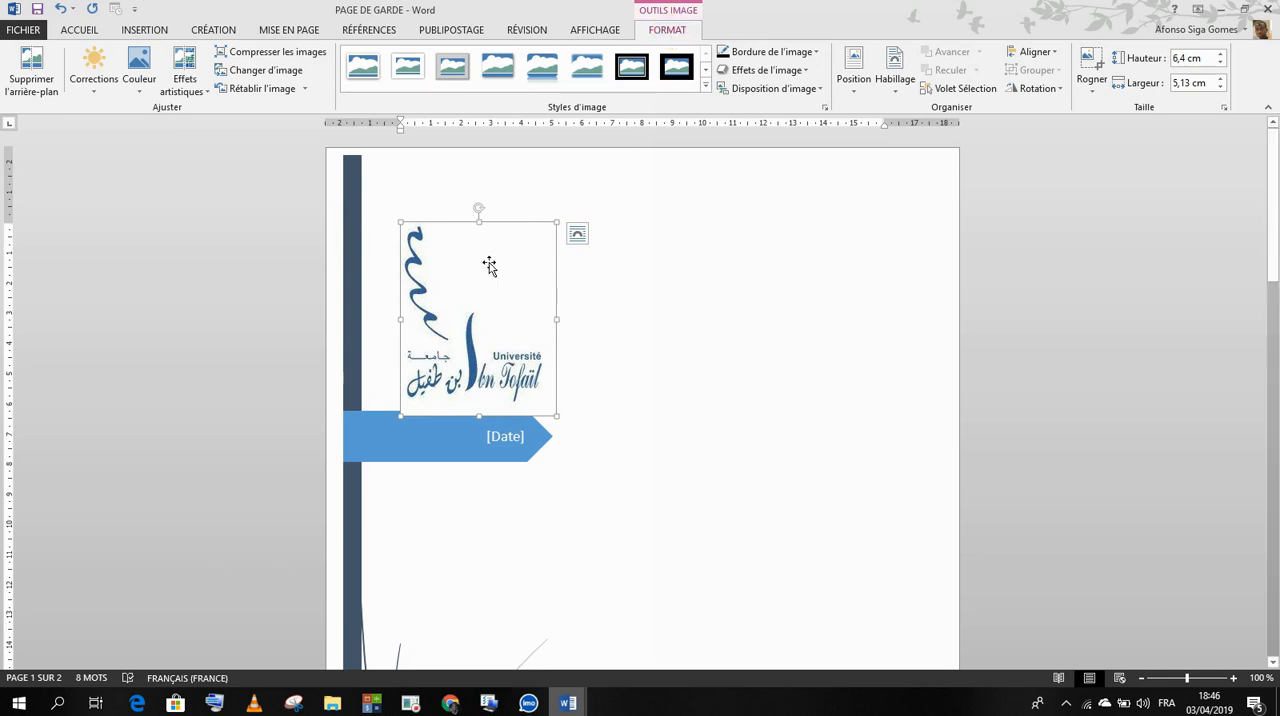
{"action": "left_click", "coordinate": [897, 72]}
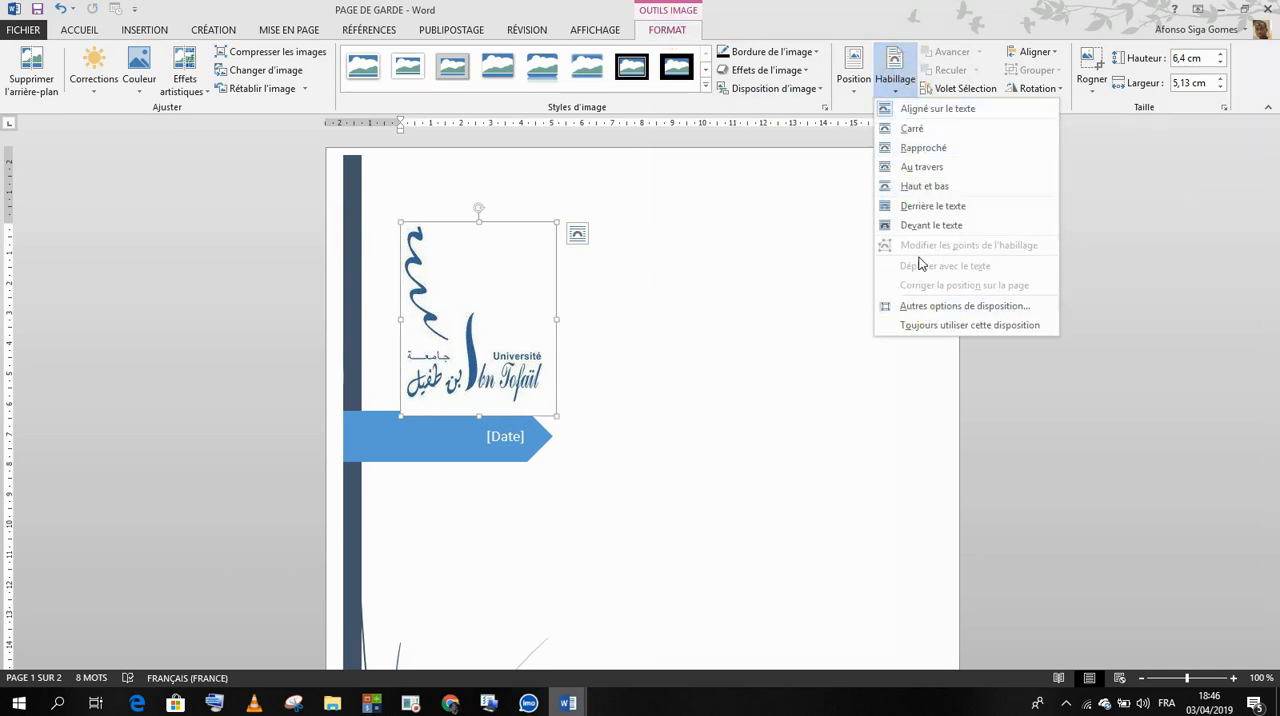
{"action": "left_click", "coordinate": [919, 225]}
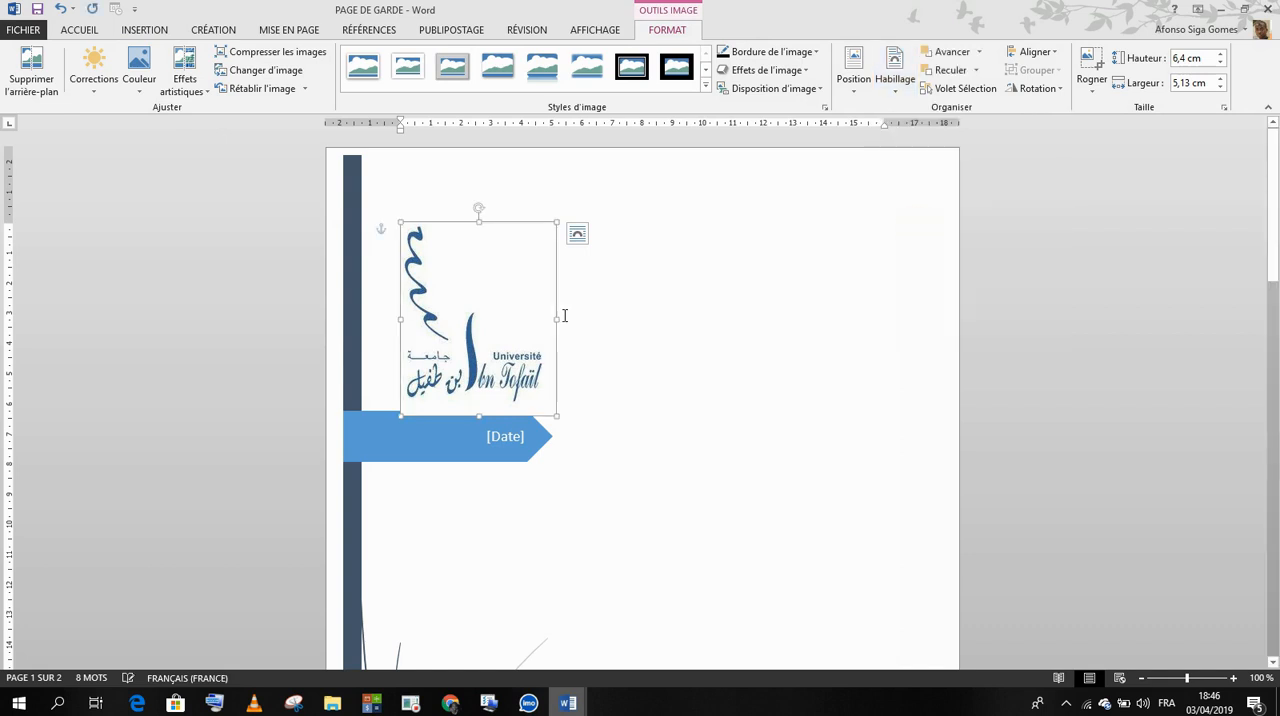
Step: Move the university logo up beside the sidebar, above the date arrow, and resize it to about 4.79 cm high by 4.52 cm wide
{"action": "left_click_drag", "start_coordinate": [478, 323], "coordinate": [463, 291]}
{"action": "left_click_drag", "start_coordinate": [462, 367], "coordinate": [462, 318]}
{"action": "left_click_drag", "start_coordinate": [539, 250], "coordinate": [466, 226]}
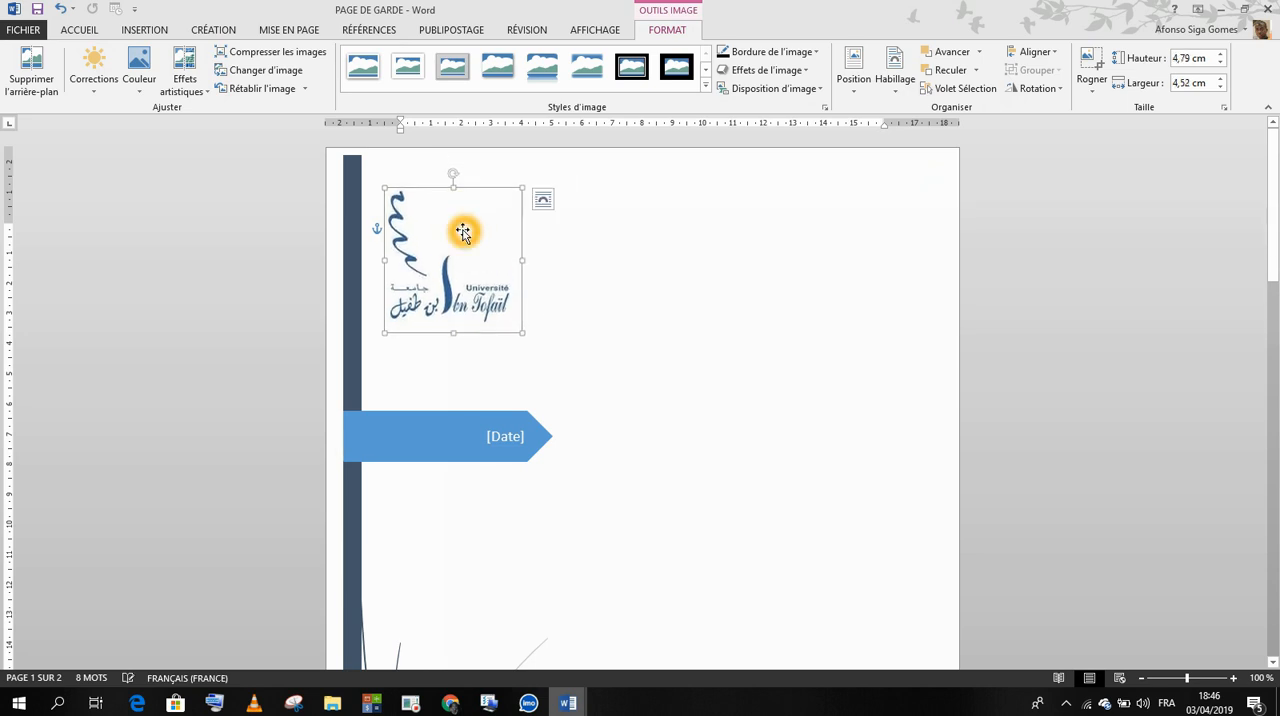
{"action": "left_click", "coordinate": [571, 279]}
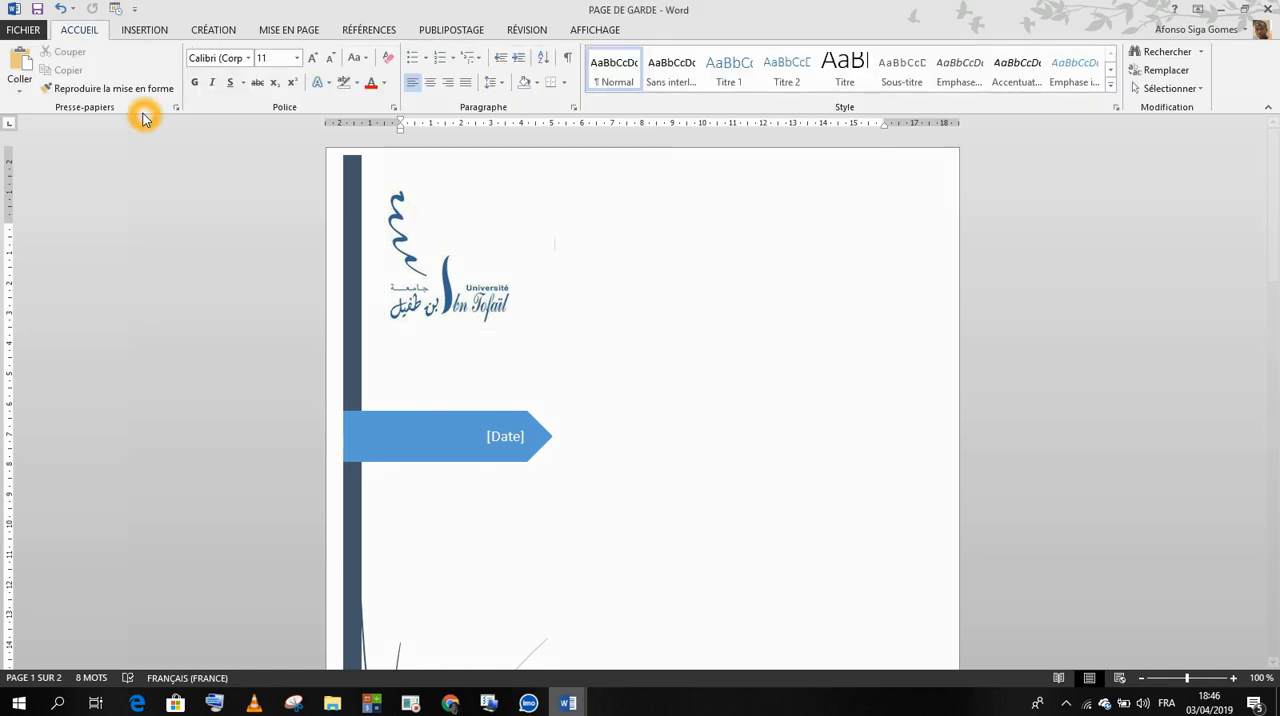
Step: Bring the Marjane logo image download (2) from the page de garde folder in File Explorer into the Word document
{"action": "left_click", "coordinate": [143, 31]}
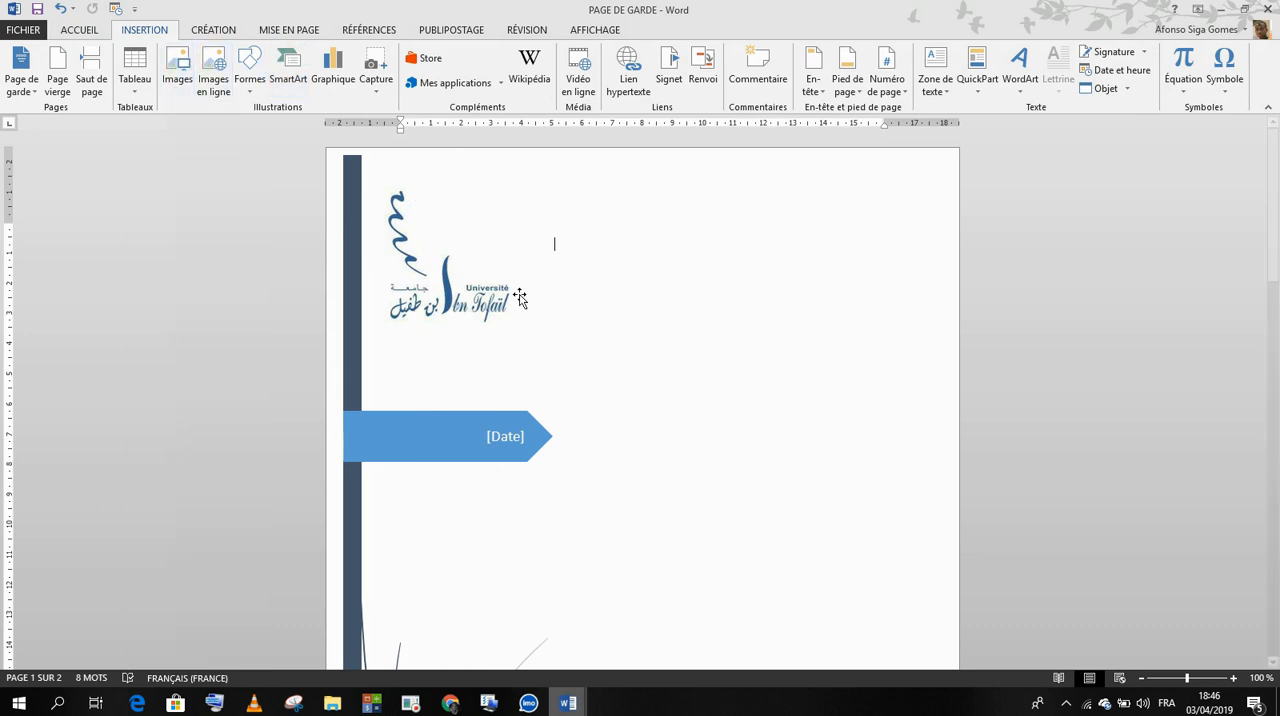
{"action": "left_click", "coordinate": [332, 703]}
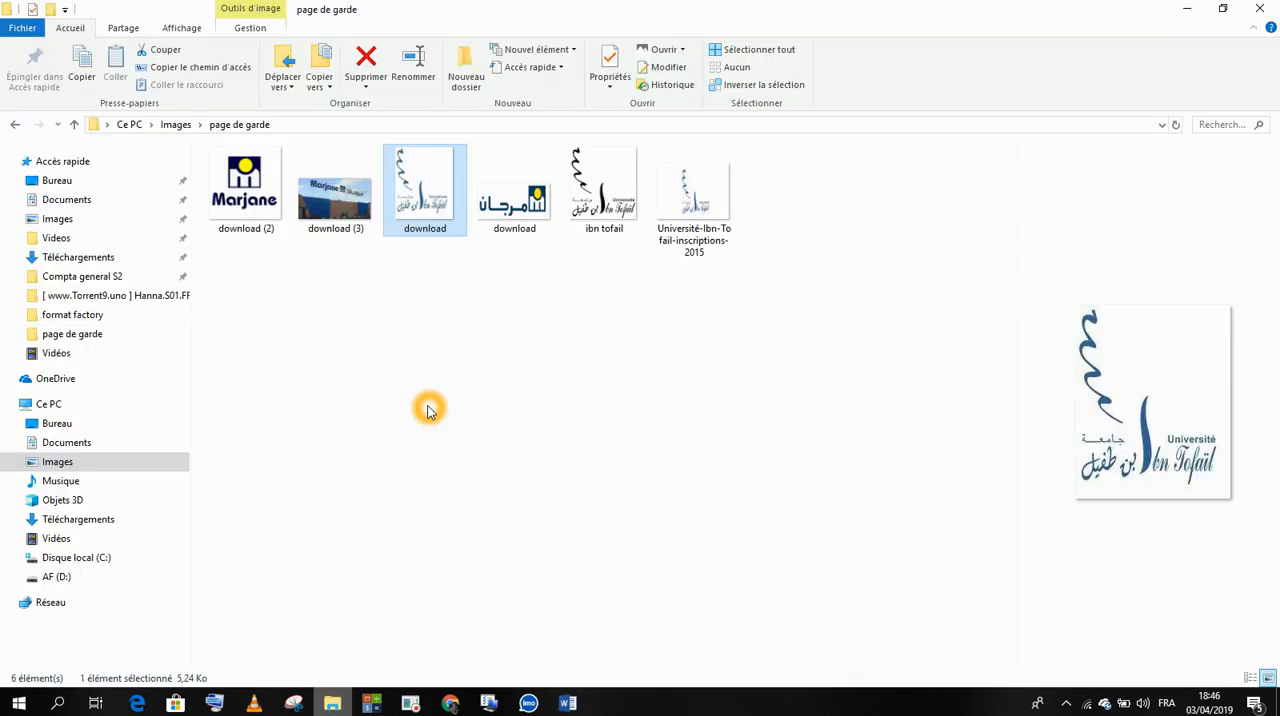
{"action": "left_click", "coordinate": [265, 190]}
{"action": "left_click_drag", "start_coordinate": [265, 190], "coordinate": [666, 626]}
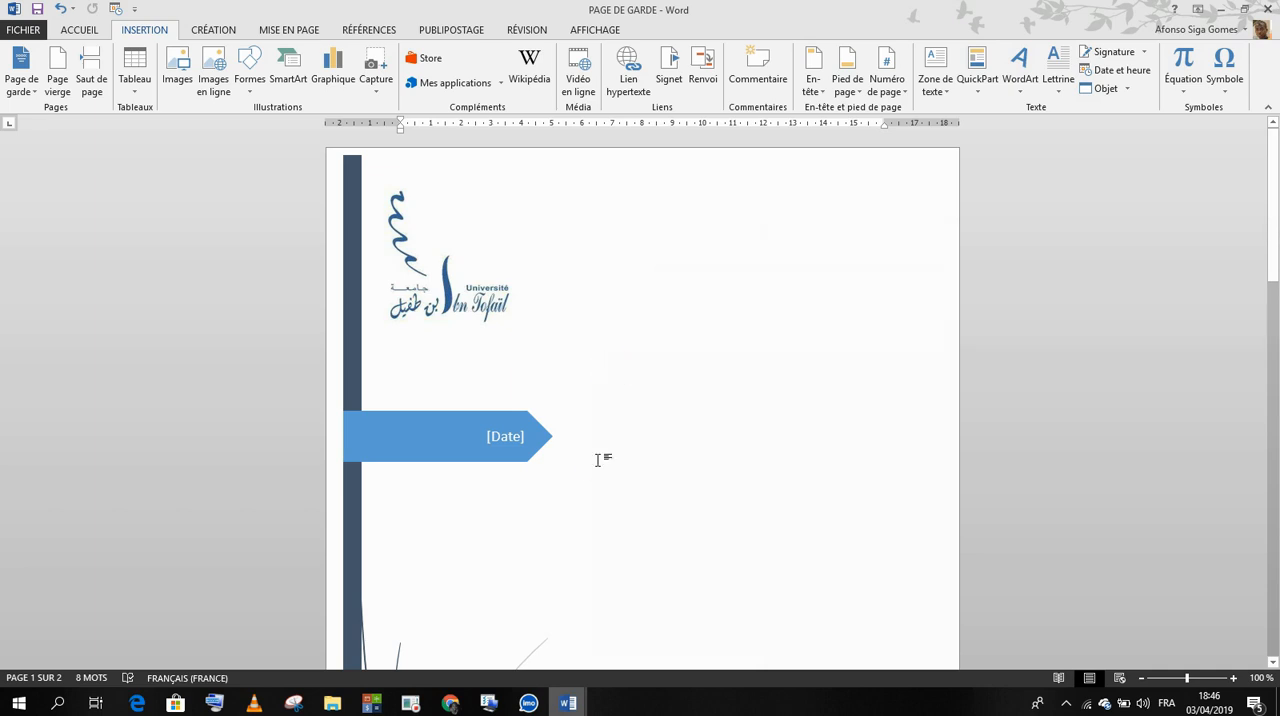
{"action": "scroll", "coordinate": [599, 461], "scroll_direction": "down", "scroll_amount": 12}
{"action": "scroll", "coordinate": [599, 461], "scroll_direction": "up", "scroll_amount": 6}
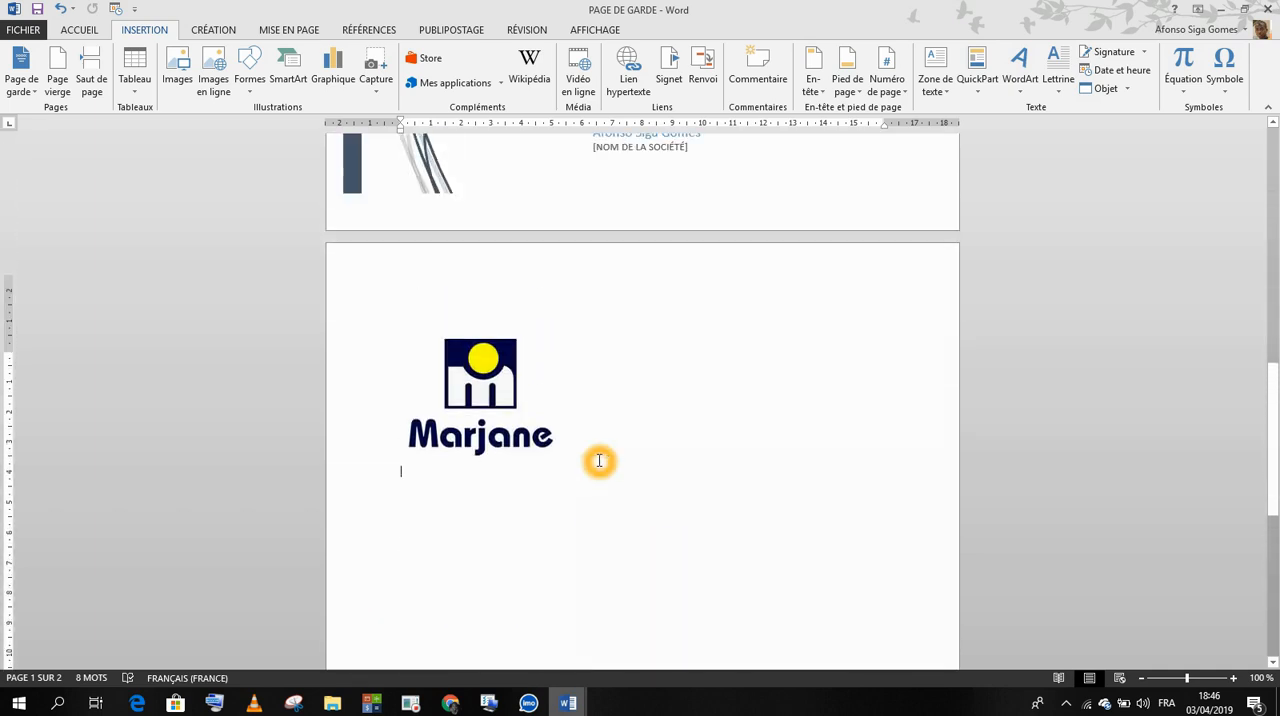
Step: Set the text wrapping of the Marjane logo to Devant le texte
{"action": "left_click", "coordinate": [480, 487]}
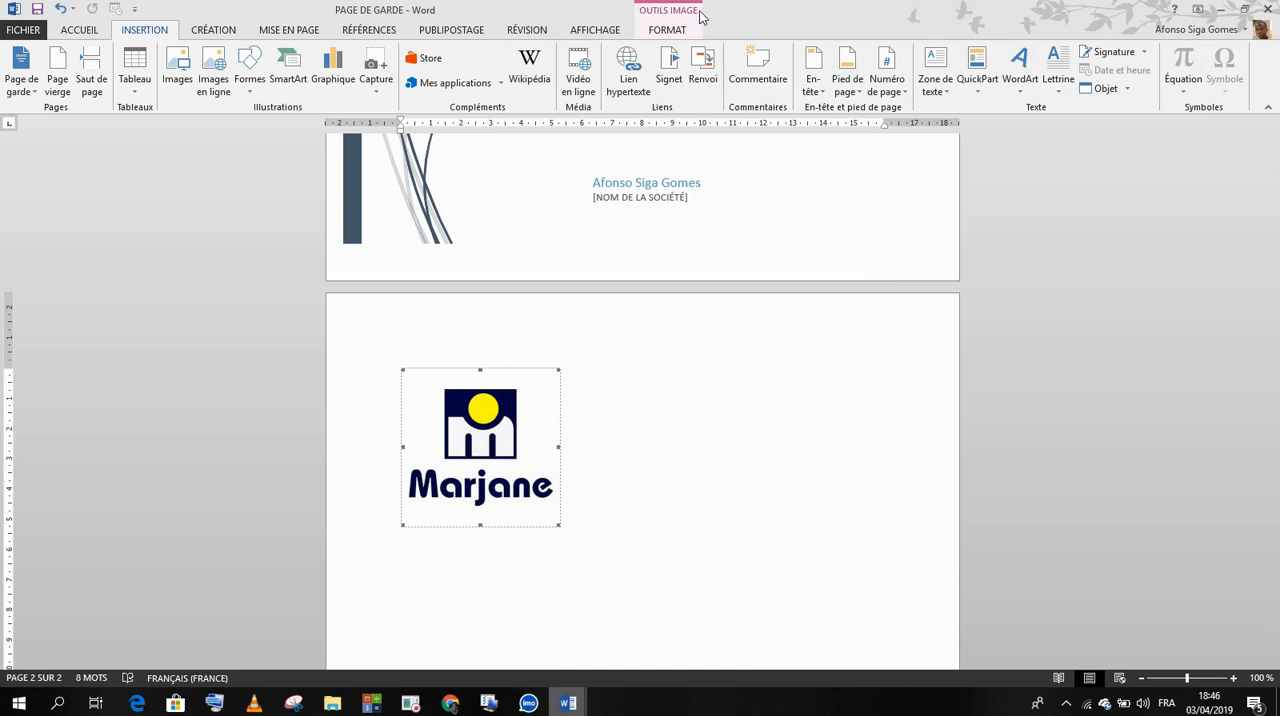
{"action": "left_click", "coordinate": [667, 29]}
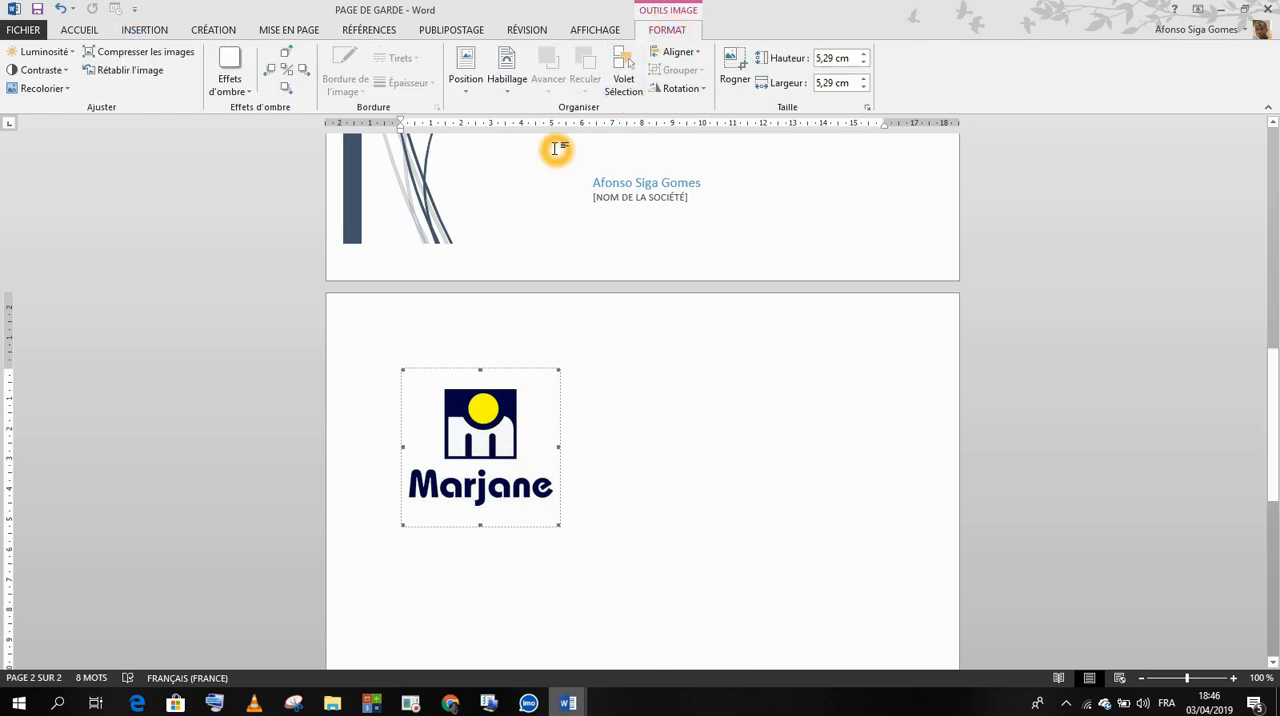
{"action": "left_click", "coordinate": [507, 70]}
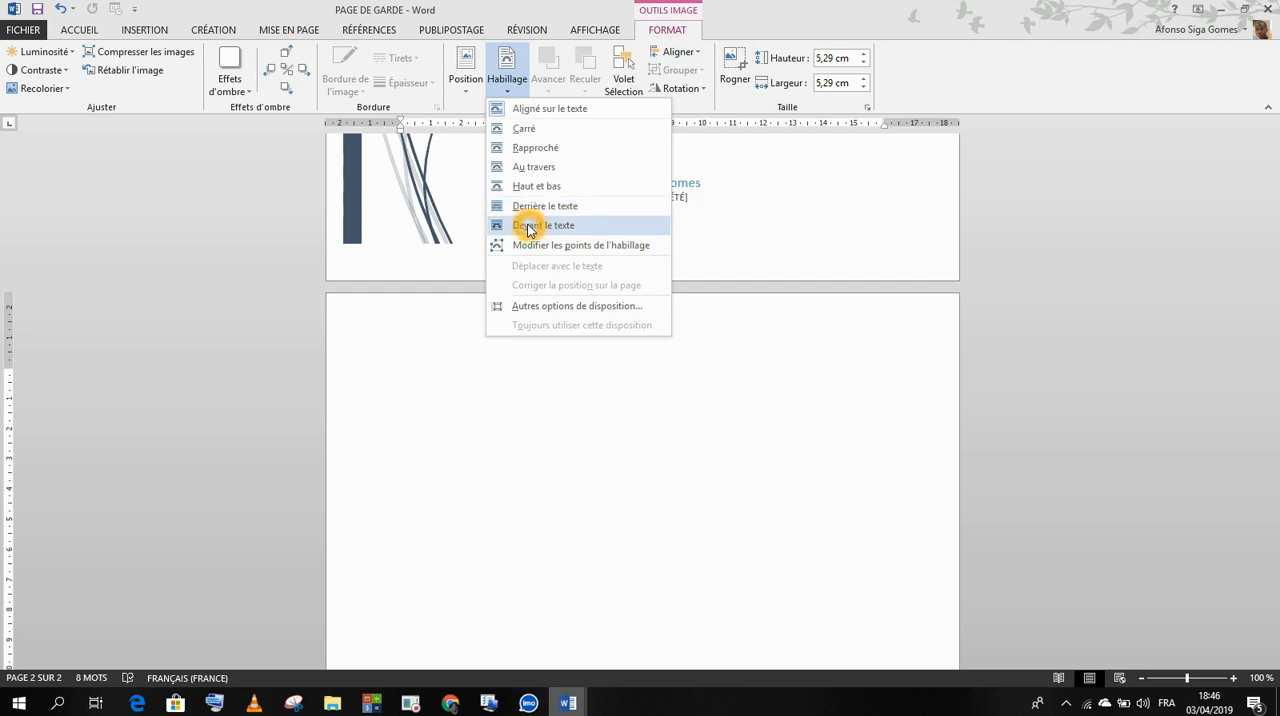
{"action": "left_click", "coordinate": [529, 227]}
Step: Move the Marjane logo to the cover page's upper-right corner and resize it to about 3.34 cm high by 3.33 cm wide
{"action": "scroll", "coordinate": [529, 228], "scroll_direction": "up", "scroll_amount": 15}
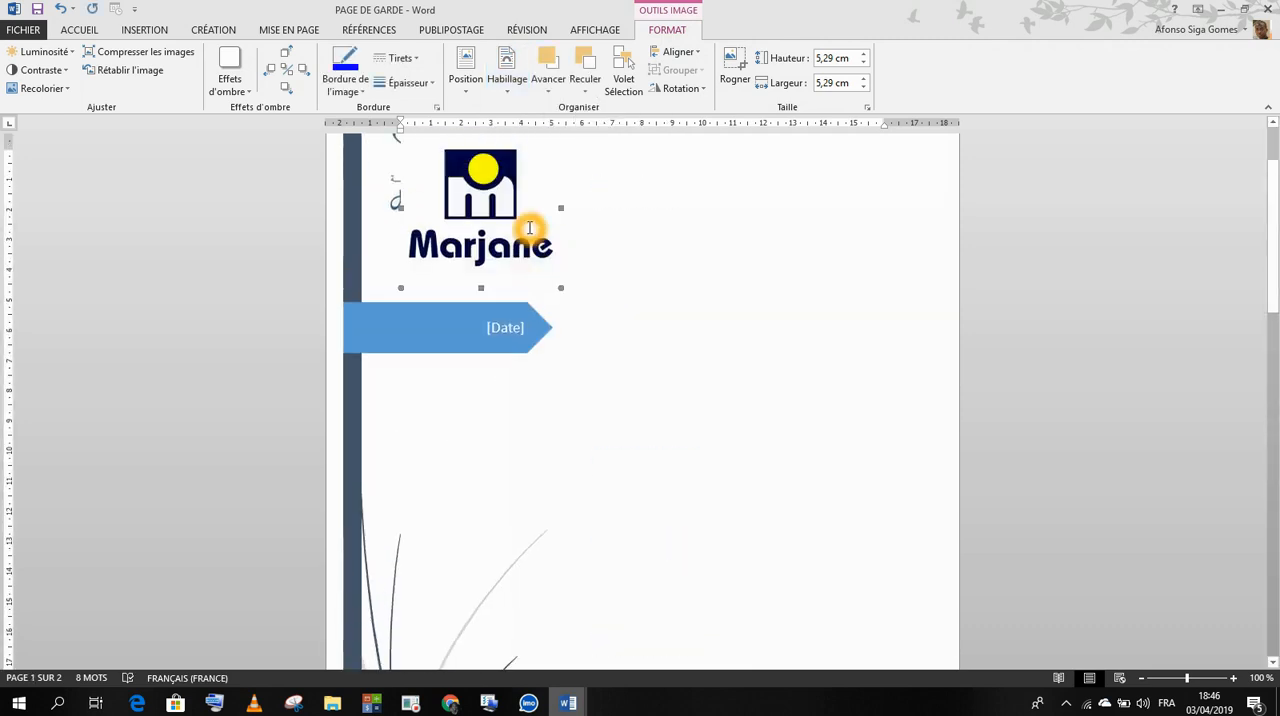
{"action": "left_click_drag", "start_coordinate": [834, 257], "coordinate": [803, 296]}
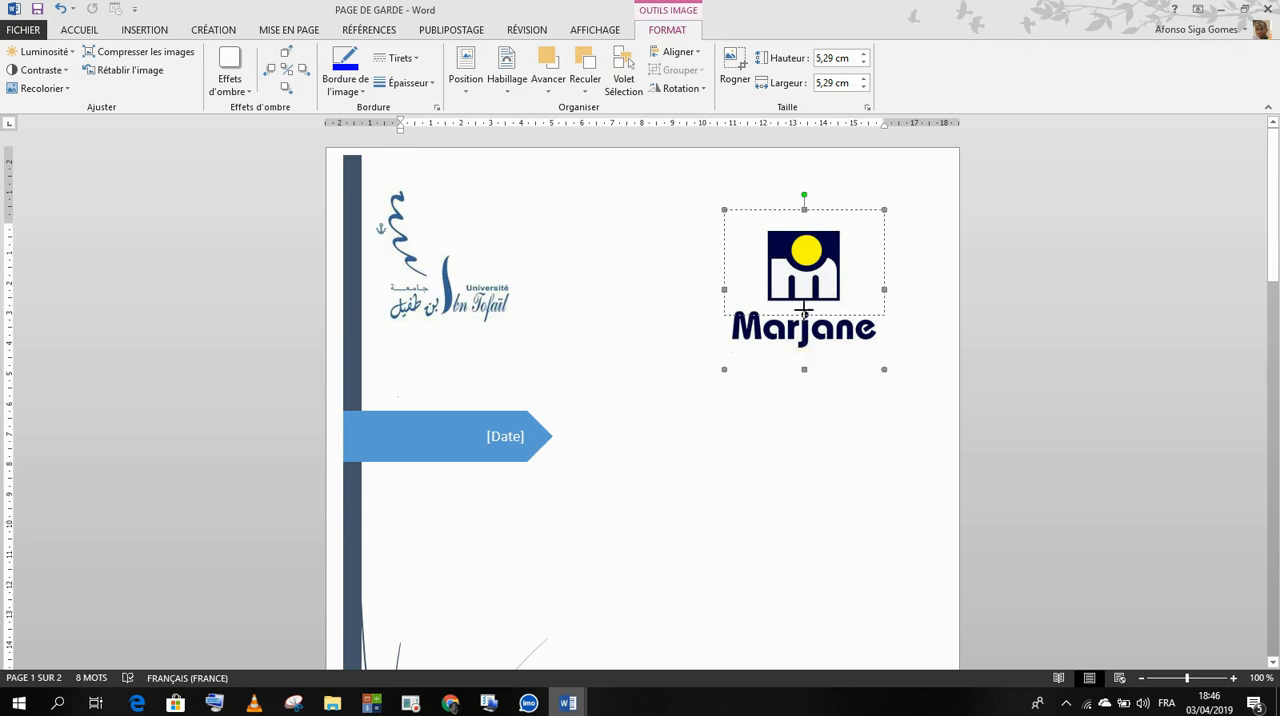
{"action": "left_click_drag", "start_coordinate": [804, 369], "coordinate": [804, 310]}
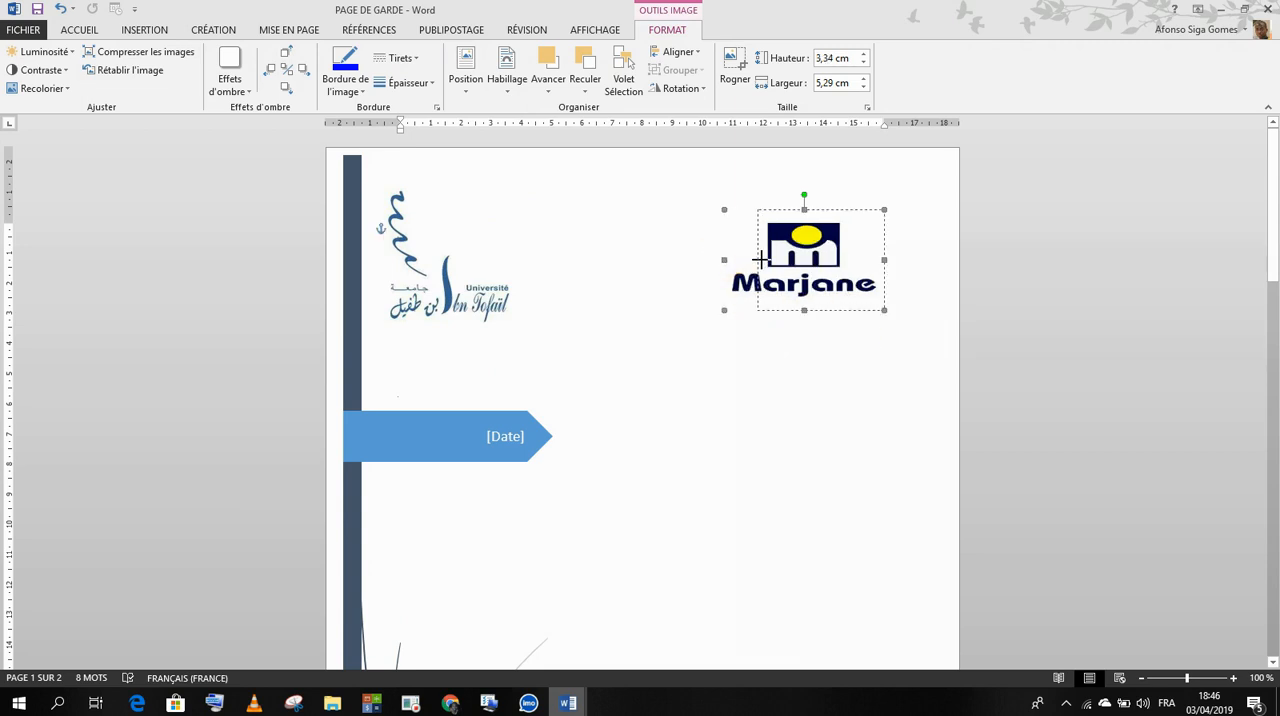
{"action": "left_click_drag", "start_coordinate": [757, 259], "coordinate": [776, 260]}
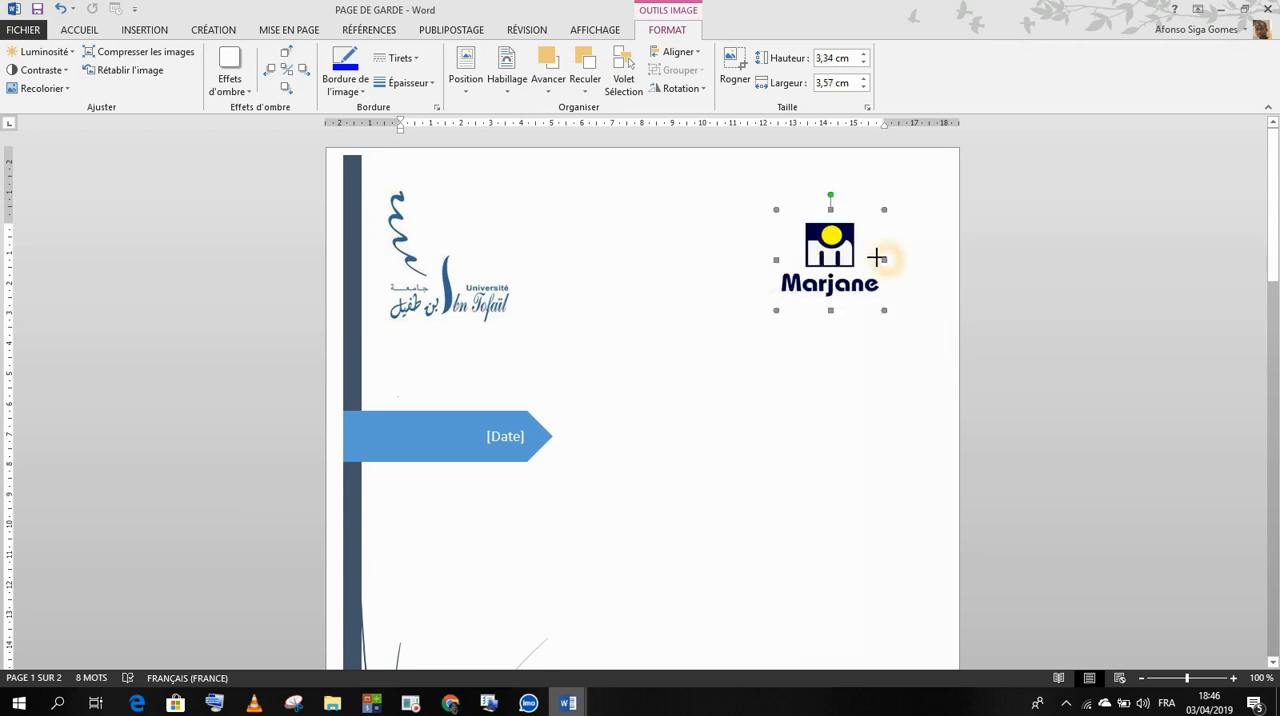
{"action": "left_click_drag", "start_coordinate": [876, 258], "coordinate": [869, 259]}
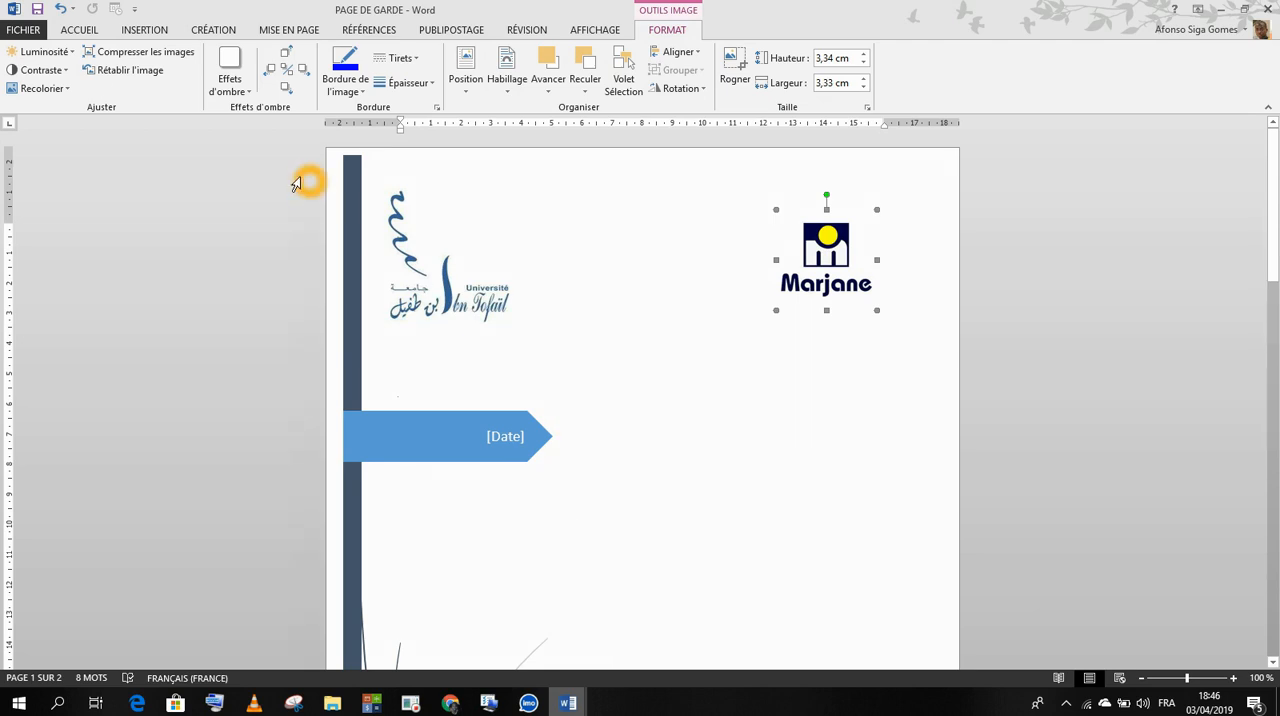
Step: Draw a wide, short text box on the cover page between the Marjane logo and the area beside the date arrow
{"action": "left_click", "coordinate": [146, 38]}
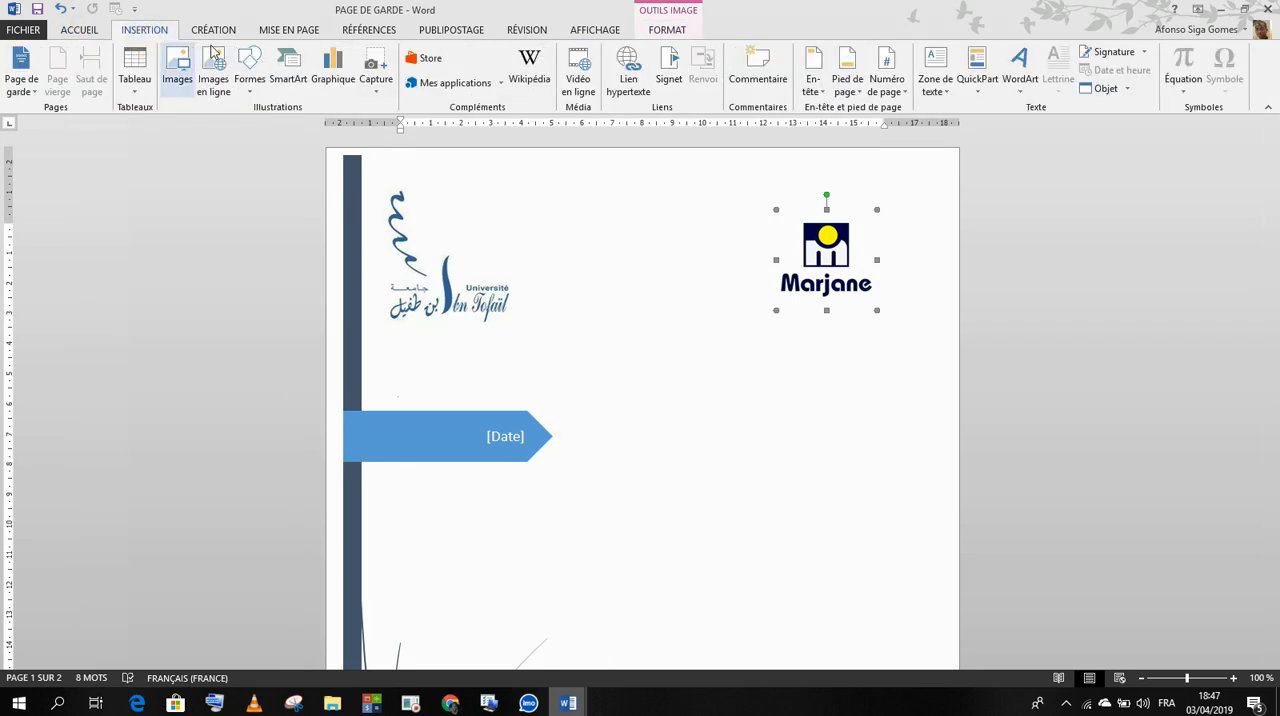
{"action": "left_click", "coordinate": [249, 68]}
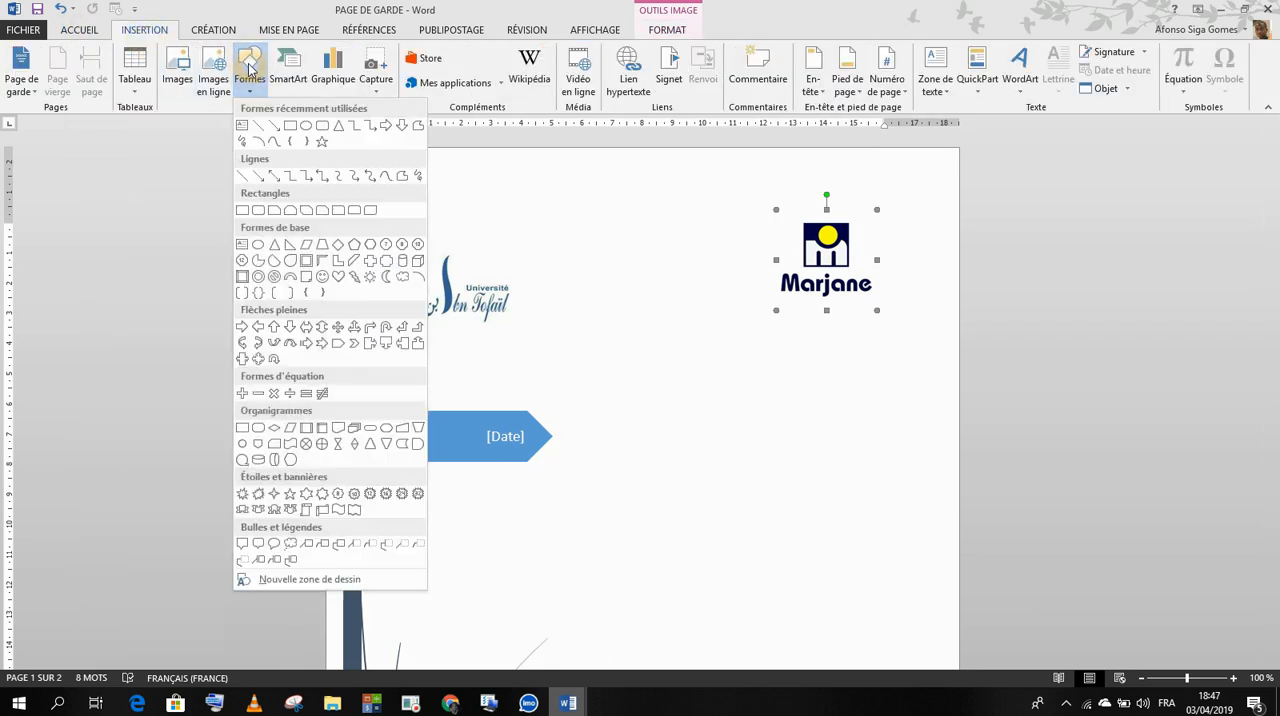
{"action": "left_click", "coordinate": [242, 126]}
{"action": "left_click_drag", "start_coordinate": [588, 382], "coordinate": [835, 433]}
Step: Draw a second, taller text box on the cover page below the first one
{"action": "left_click", "coordinate": [143, 30]}
{"action": "left_click", "coordinate": [210, 57]}
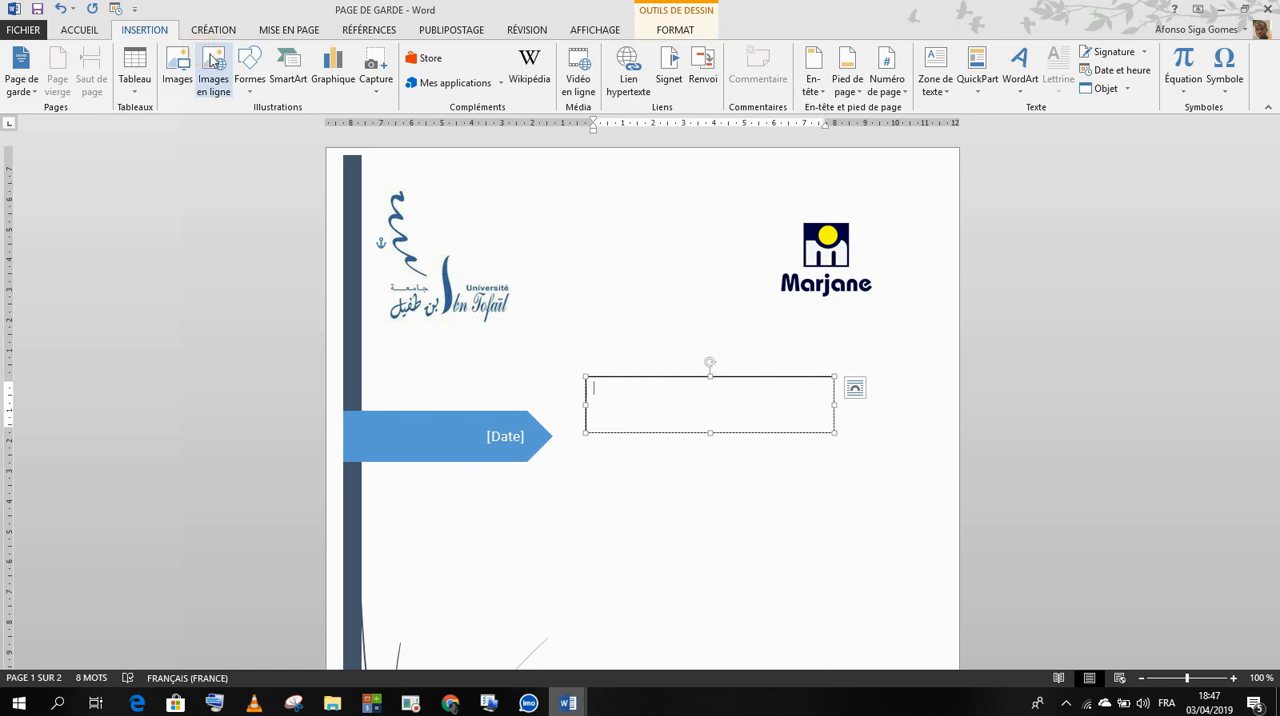
{"action": "left_click", "coordinate": [249, 62]}
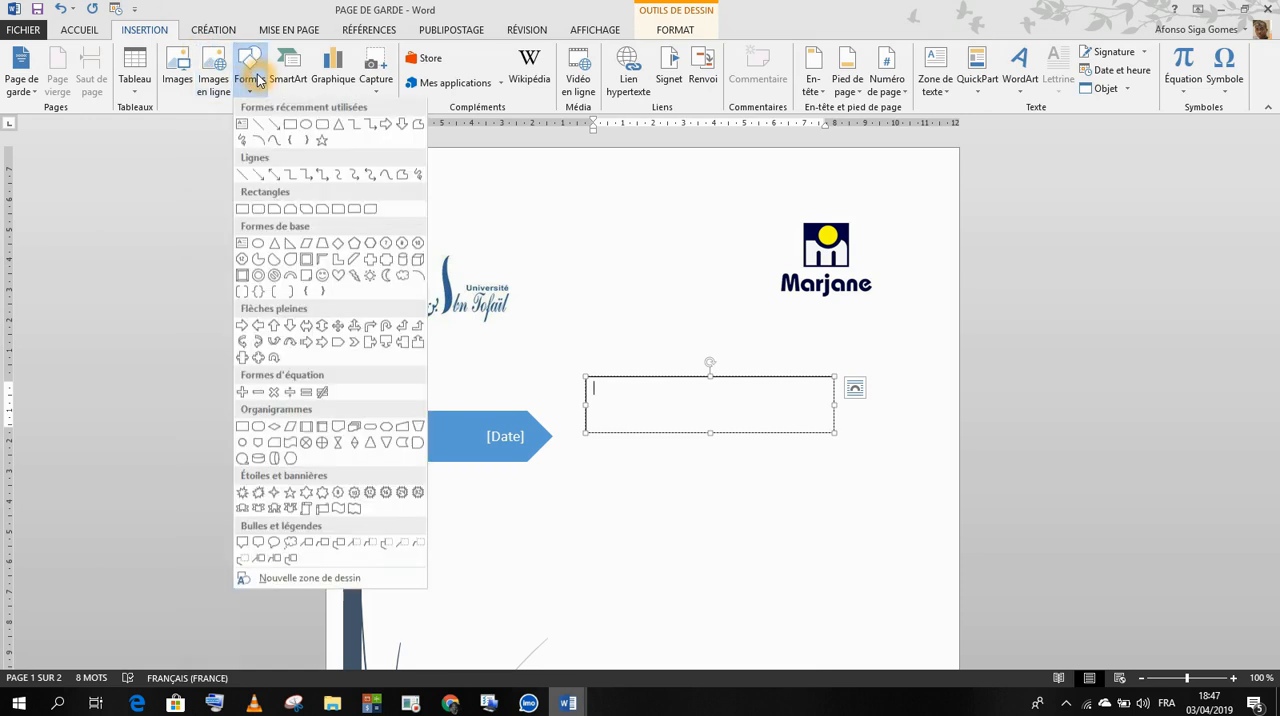
{"action": "left_click", "coordinate": [242, 127]}
{"action": "left_click_drag", "start_coordinate": [603, 485], "coordinate": [871, 589]}
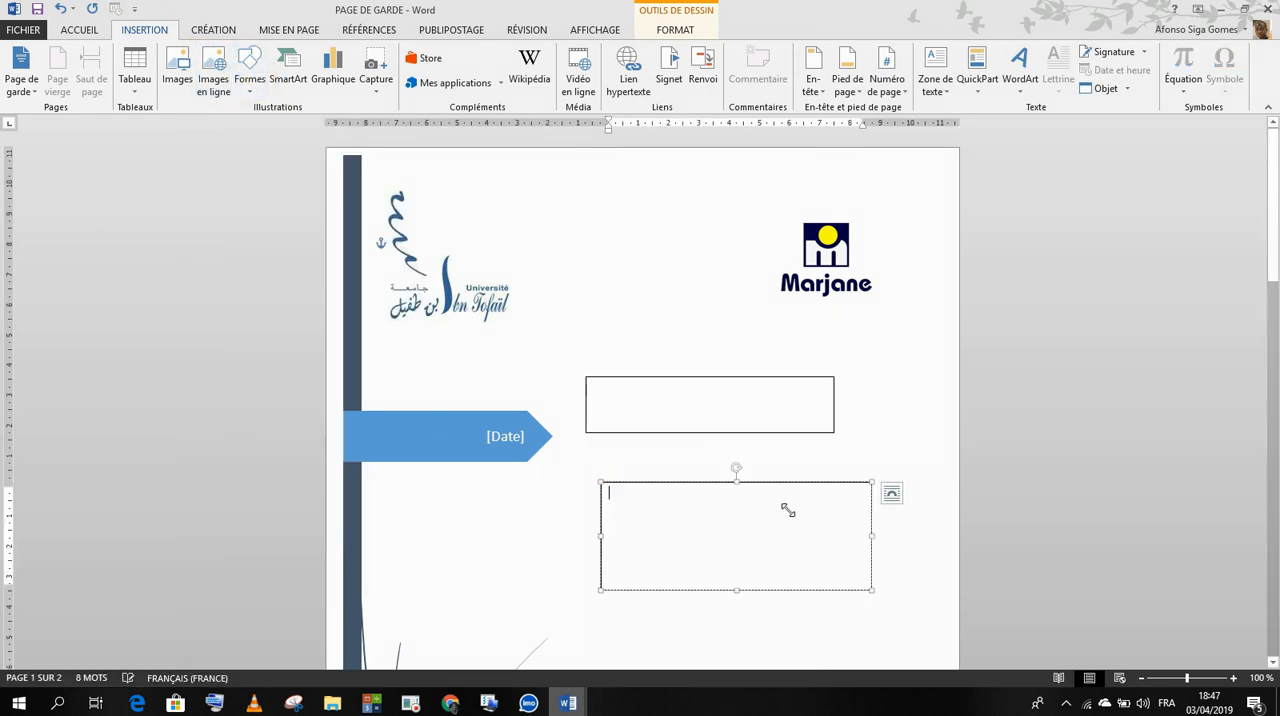